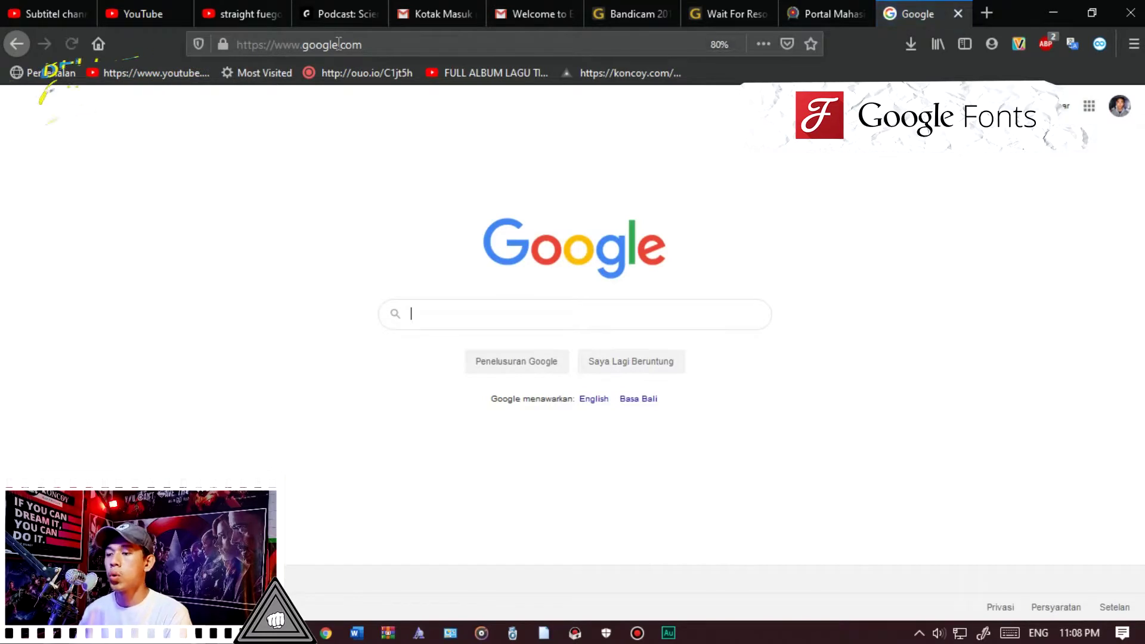
Search the web for "google font" and open the Google Fonts site
key("BackSpace")
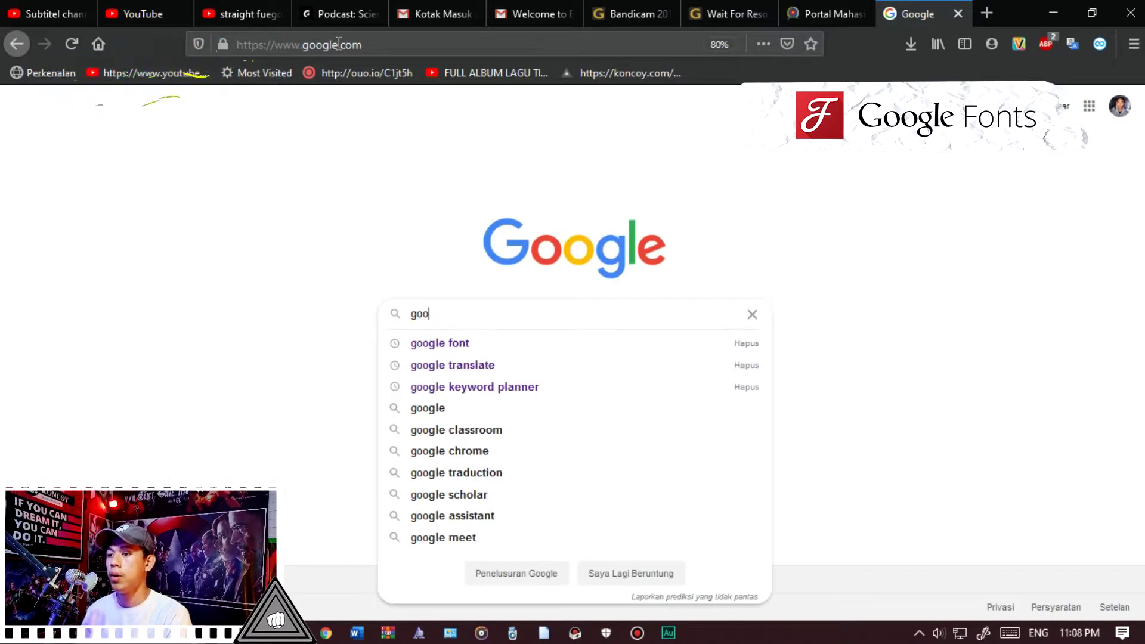
type("gle font")
key("Return")
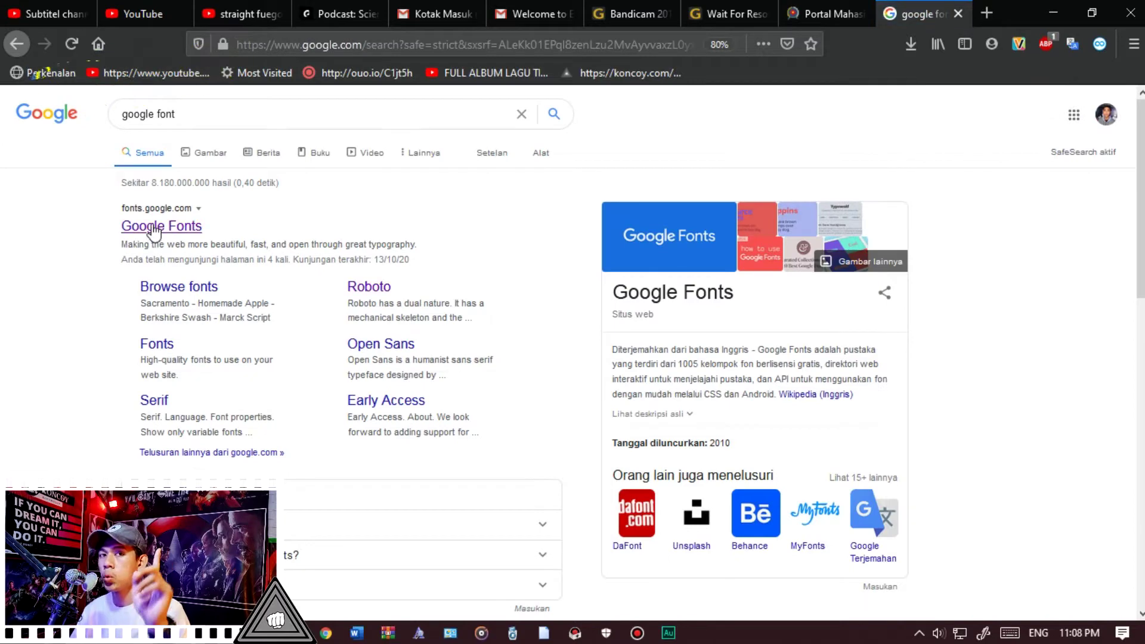
left_click(154, 229)
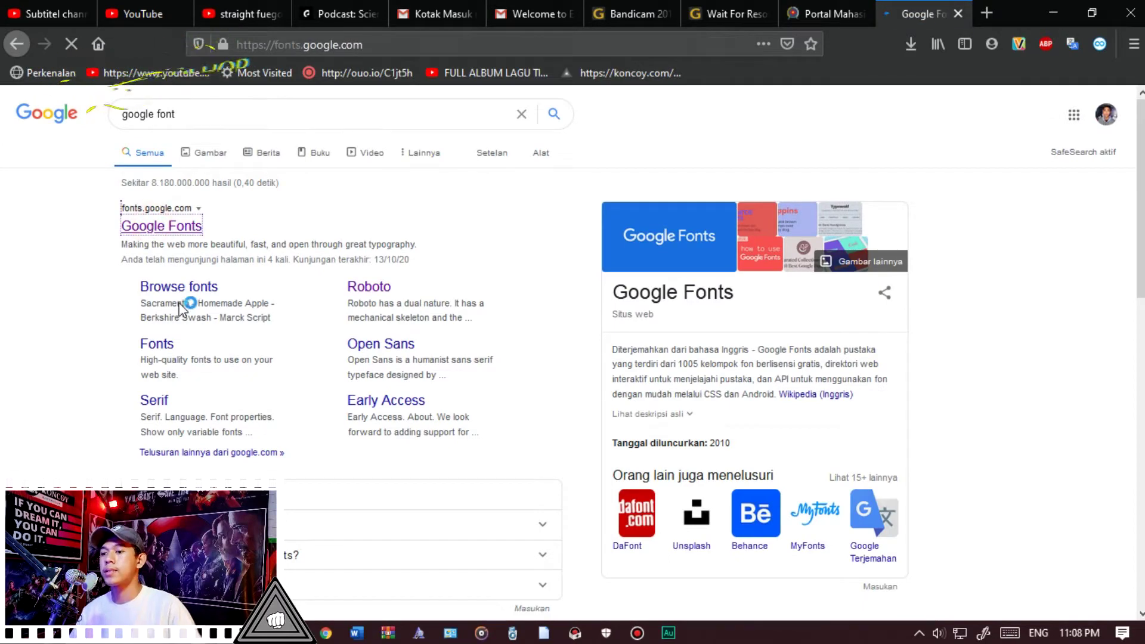
Find the Chilanka font on Google Fonts and download its family as Chilanka.zip to the Downloads folder
scroll(470, 430, "down", 2)
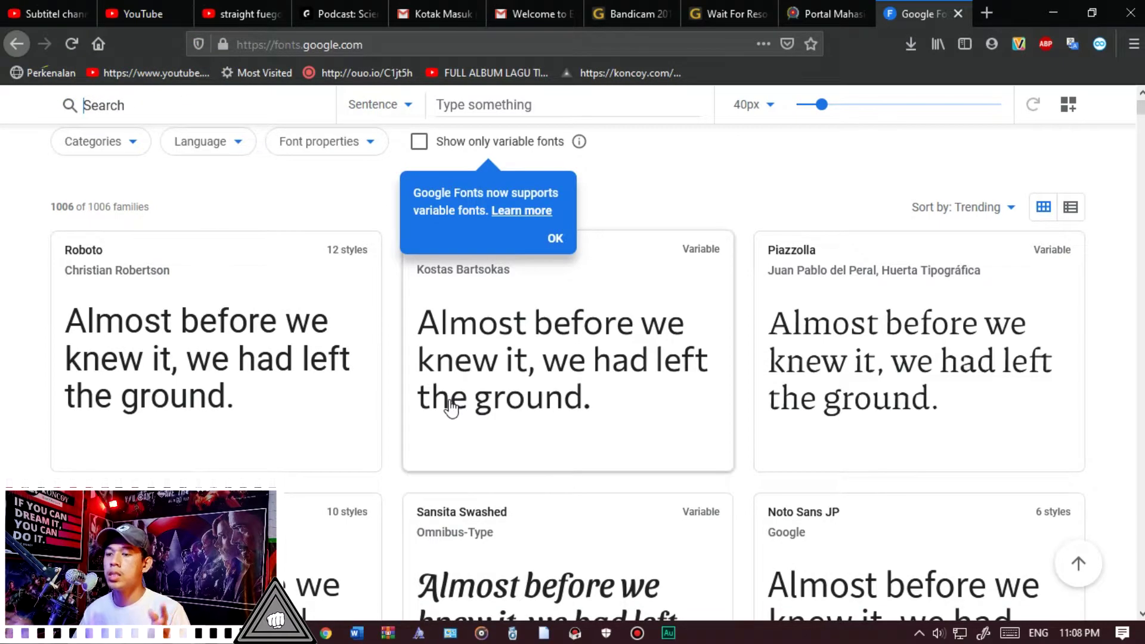
scroll(286, 352, "down", 4)
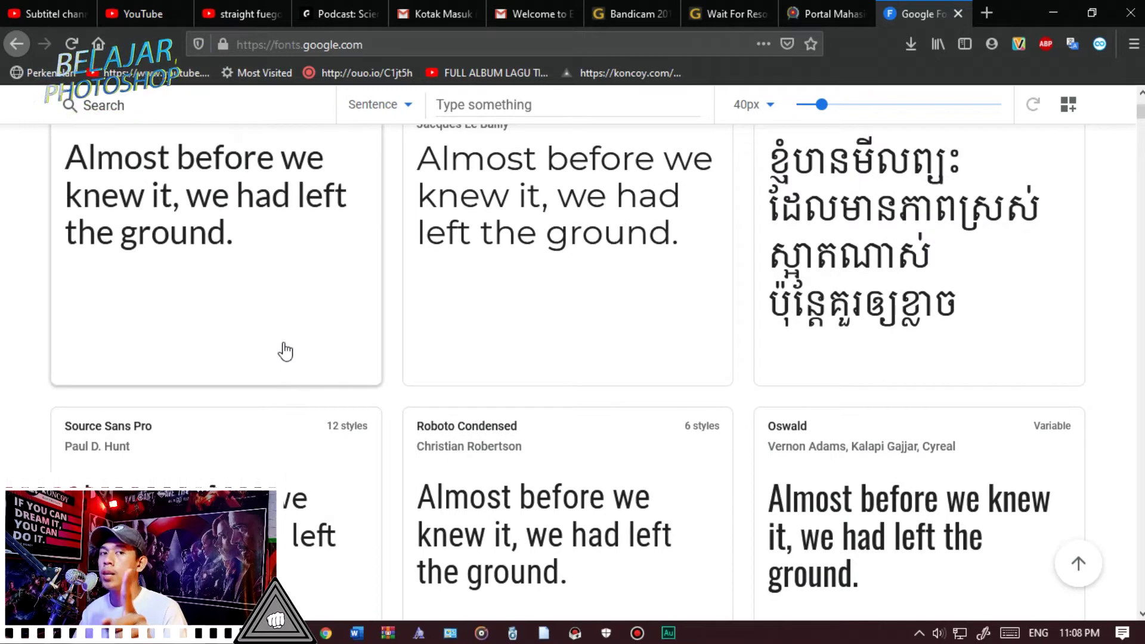
scroll(346, 473, "down", 8)
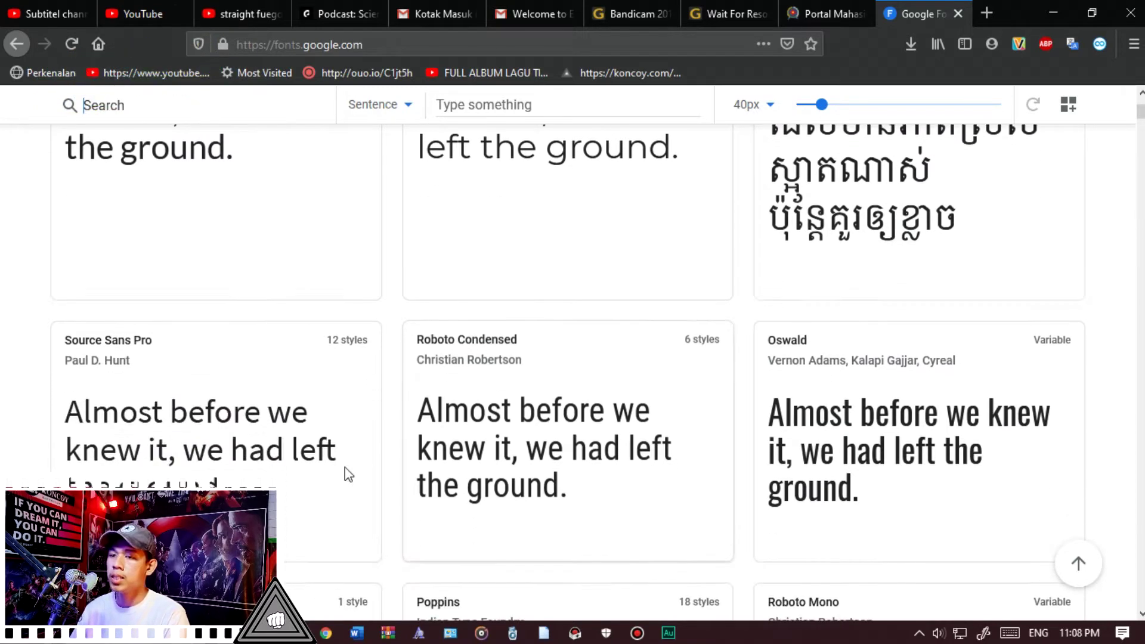
scroll(341, 469, "down", 3)
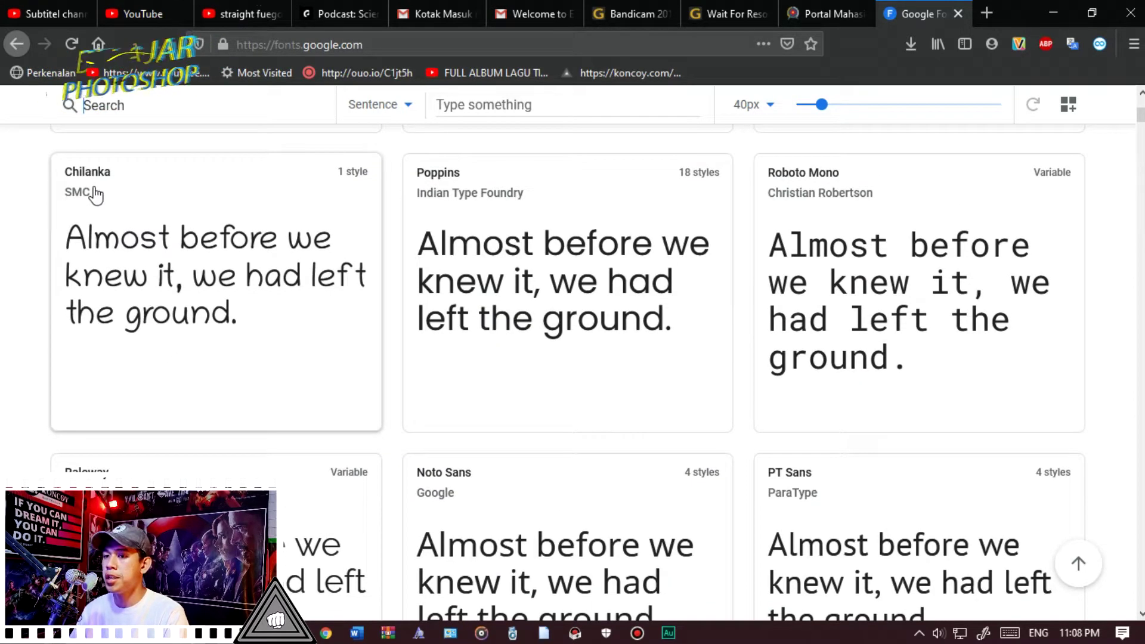
left_click(207, 269)
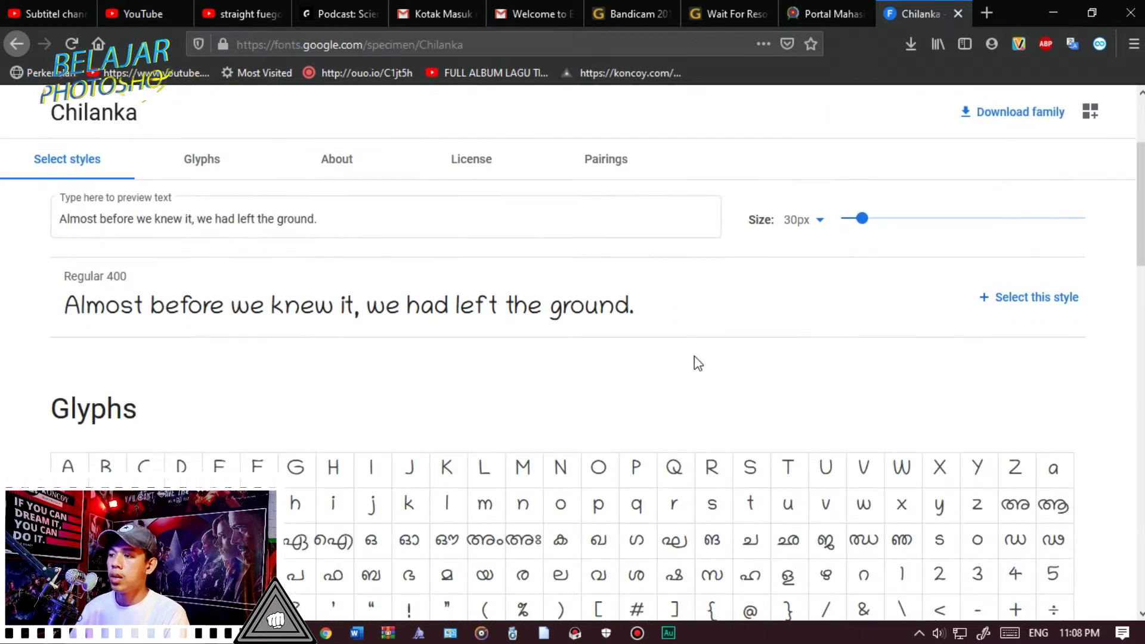
left_click(988, 112)
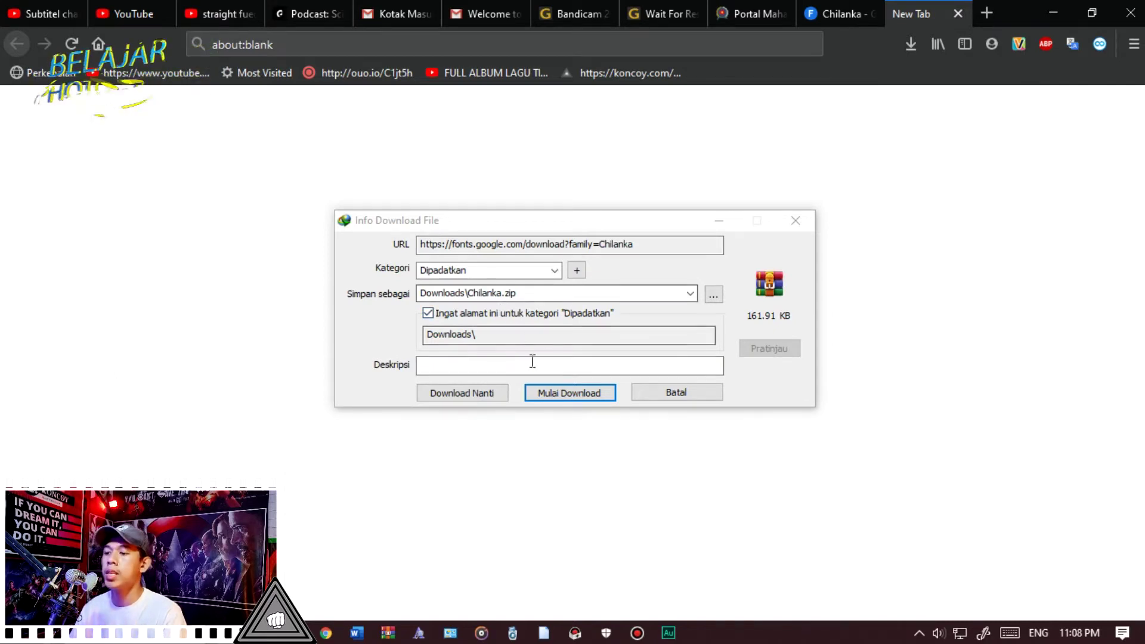
left_click(574, 394)
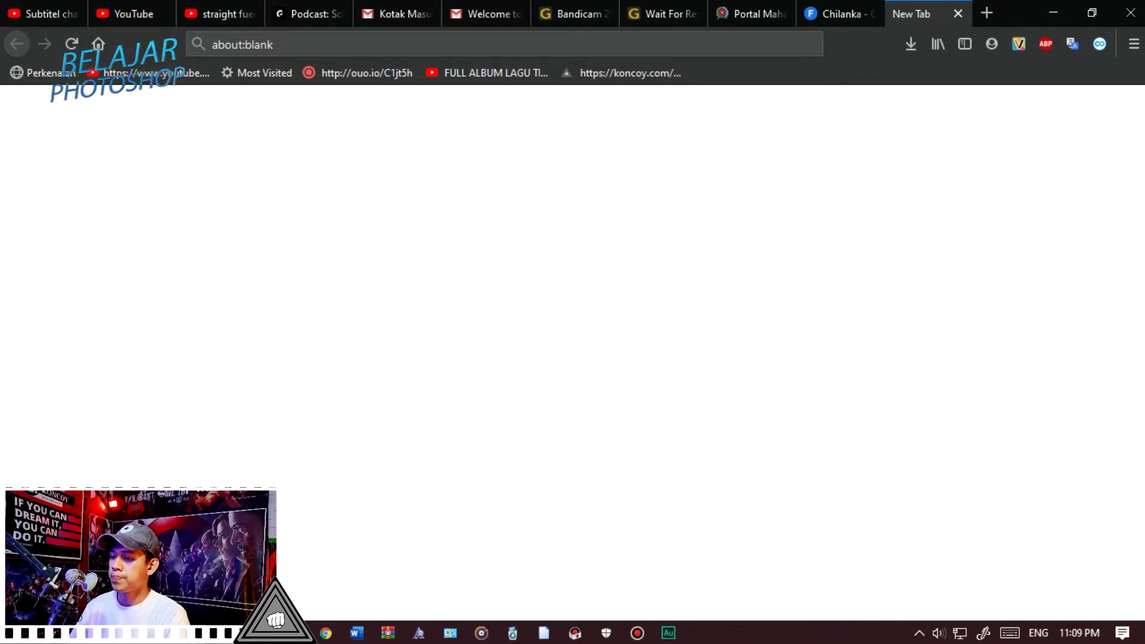
Open the downloaded Chilanka.zip archive from the Internet Download Manager list
left_click(919, 633)
left_click(967, 504)
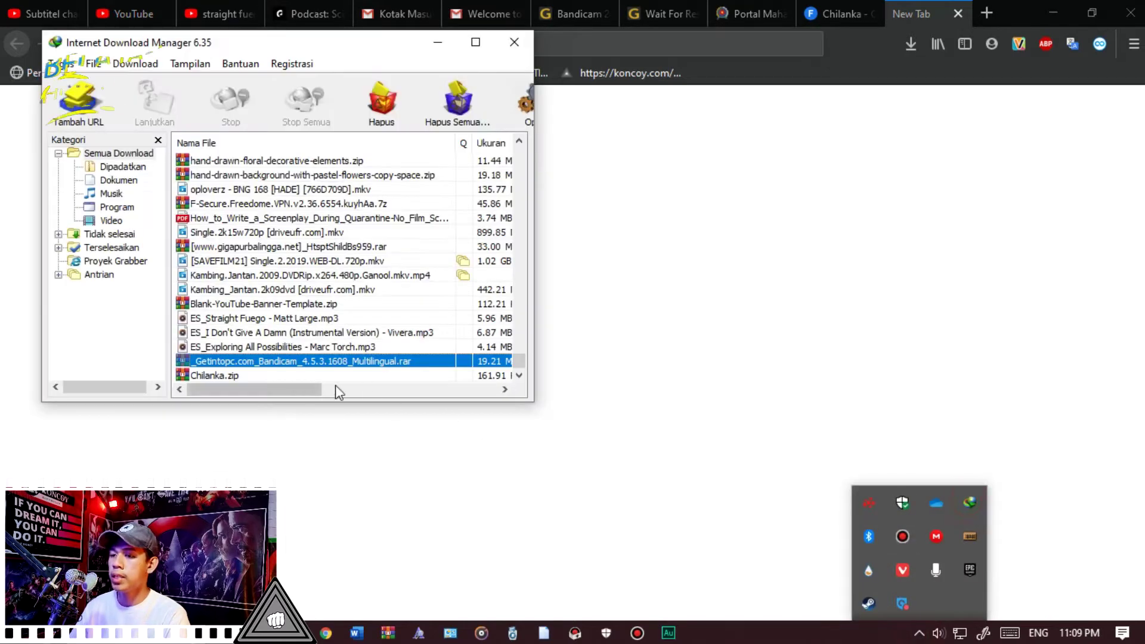
right_click(298, 376)
left_click(357, 123)
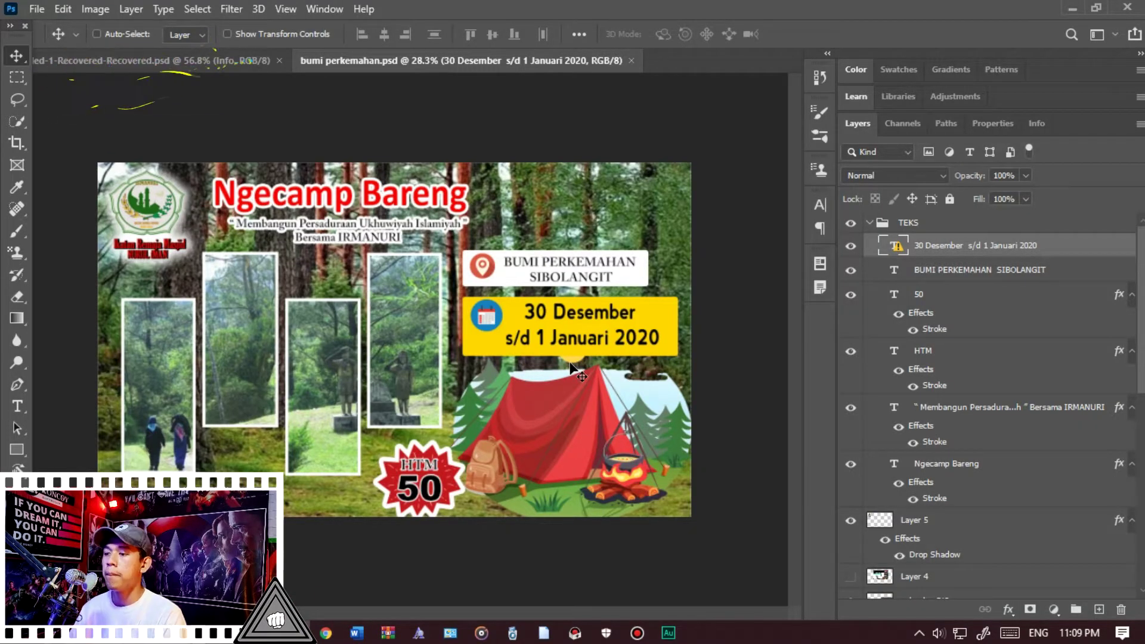
Select the "BUMI PERKEMAHAN SIBOLANGIT" text layer in Photoshop, and check the contents of the Chilanka.zip archive
left_click(959, 273)
scroll(358, 322, "up", 5)
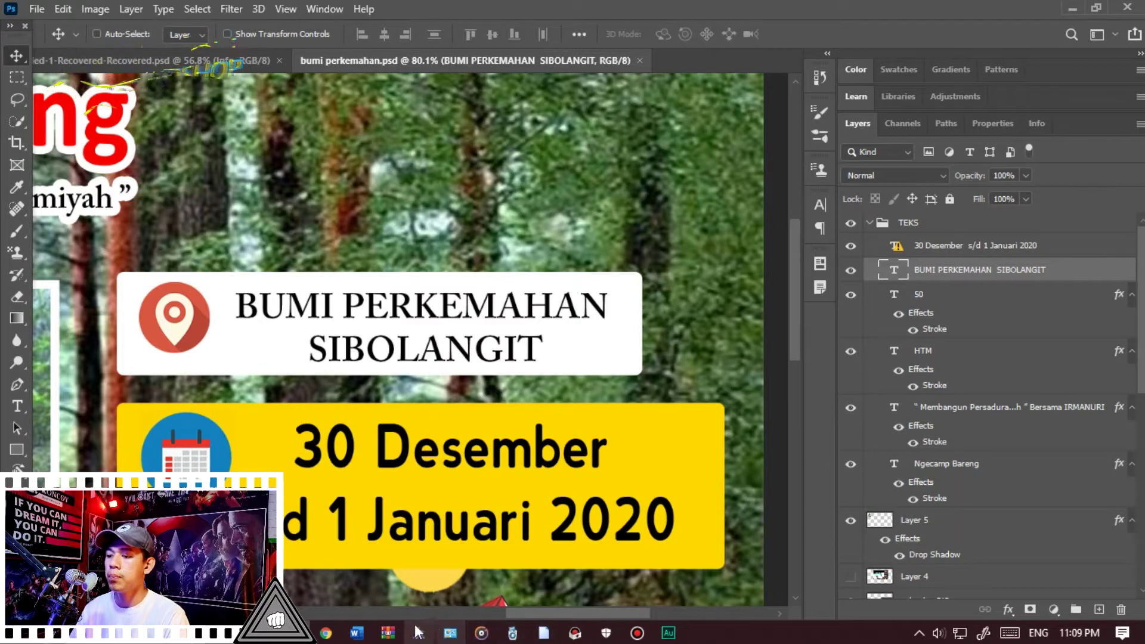
mouse_move(388, 633)
left_click(517, 596)
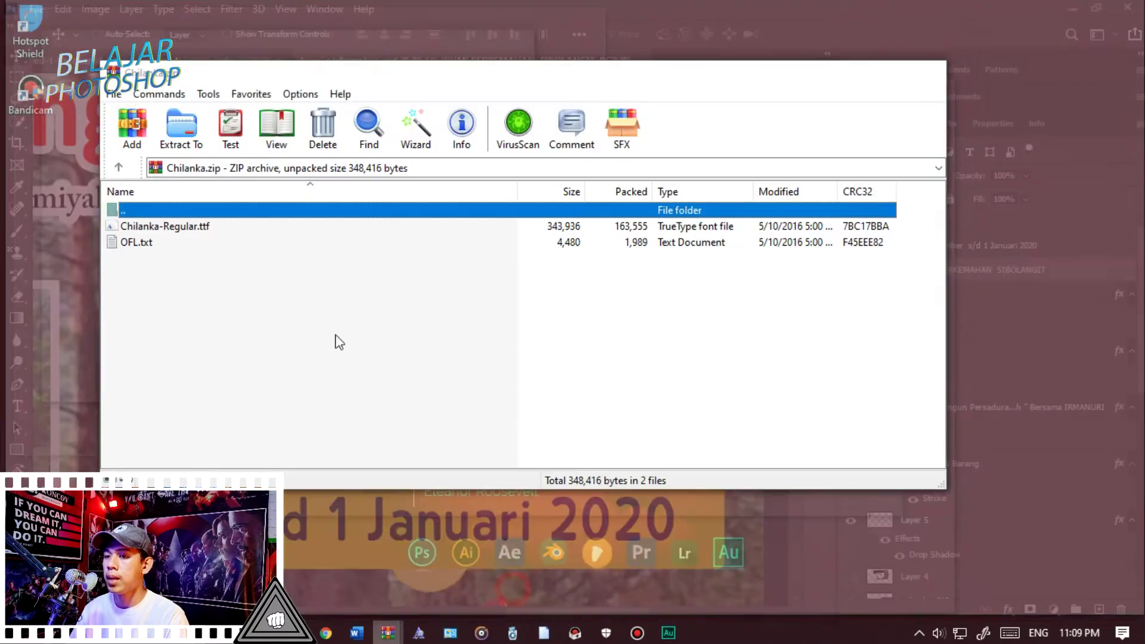
left_click(309, 533)
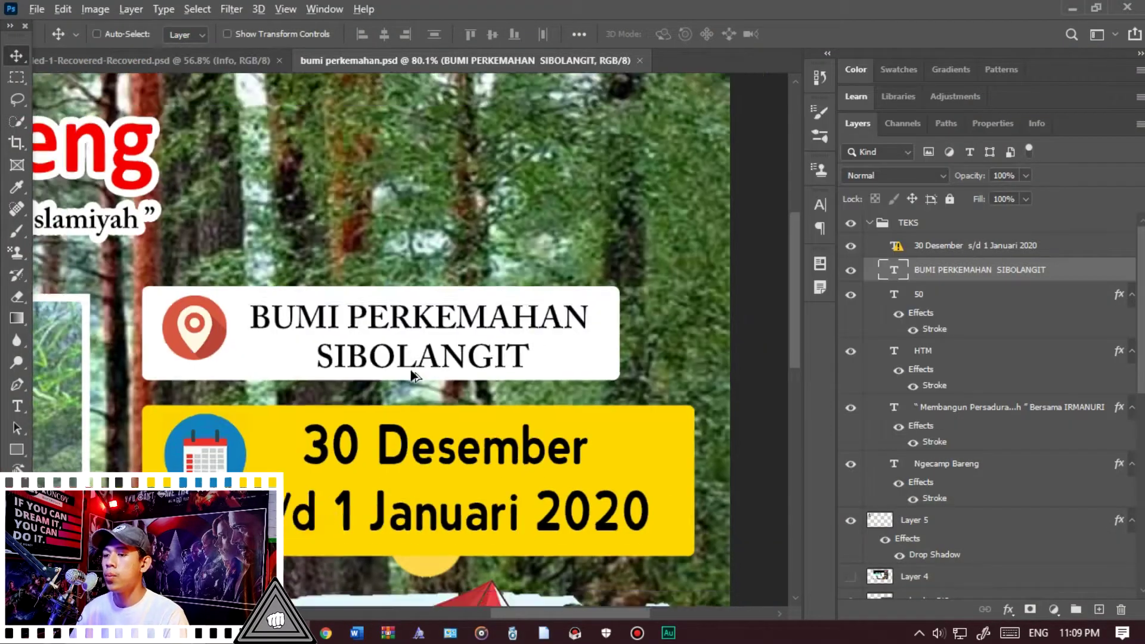
Enter the "BUMI PERKEMAHAN SIBOLANGIT" text with the Horizontal Type tool and expand the toolbox to two columns
scroll(417, 358, "up", 2)
key("t")
left_click(403, 323)
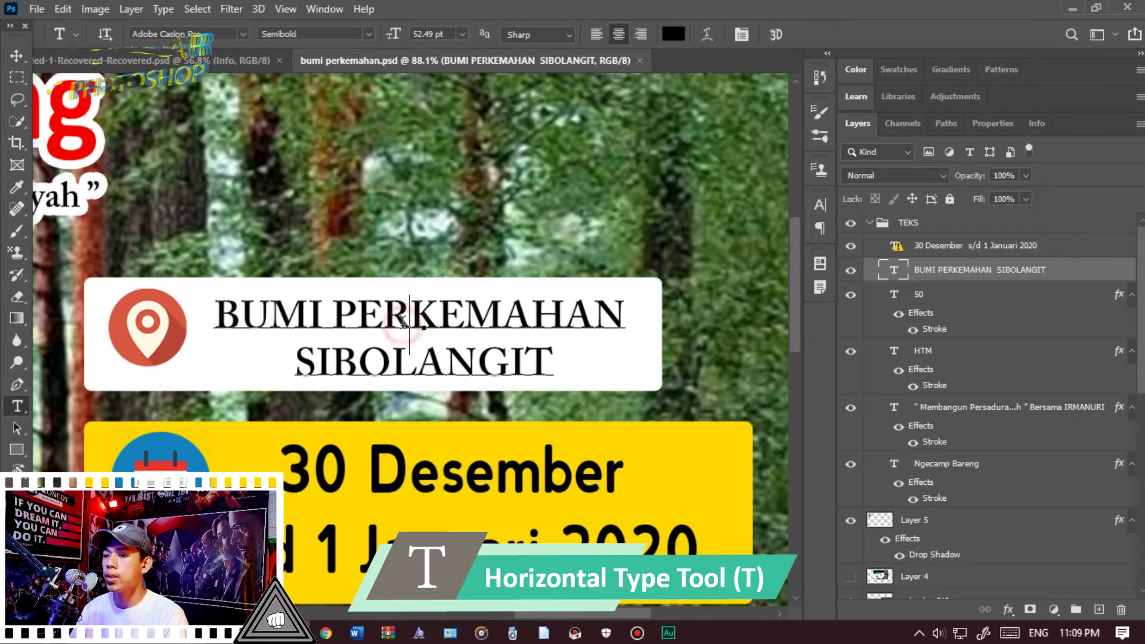
key("ctrl+a")
left_click(16, 55)
left_click(10, 26)
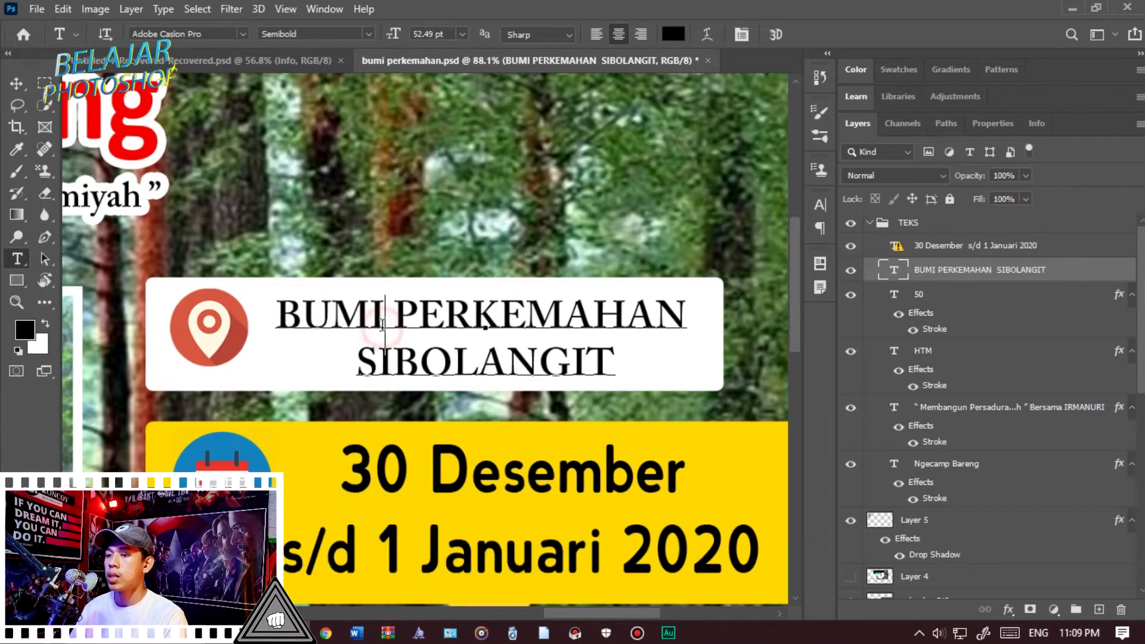
Select all of the "BUMI PERKEMAHAN SIBOLANGIT" text, look up "chila" among the available fonts, and leave text editing
left_click(382, 322)
key("ctrl+a")
left_click(205, 34)
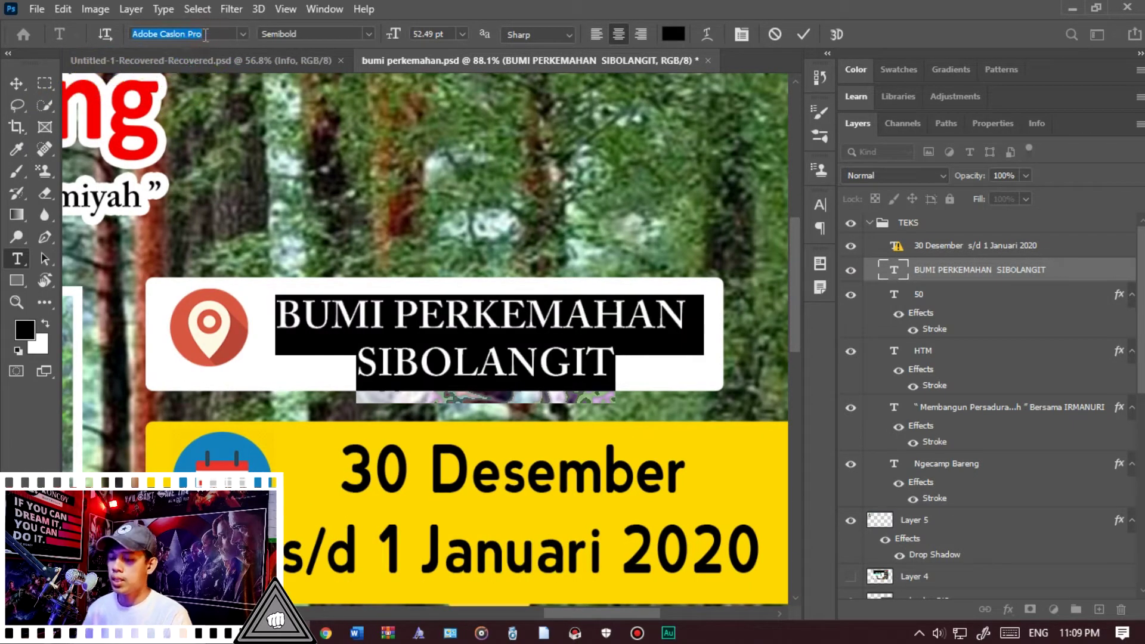
type("chila")
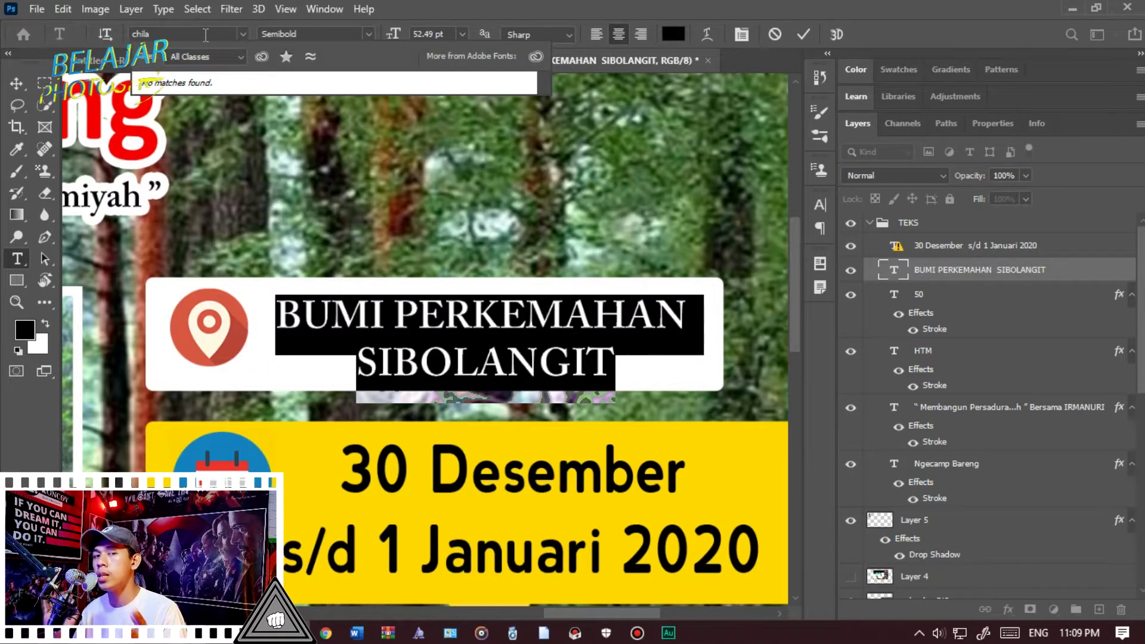
key("Escape")
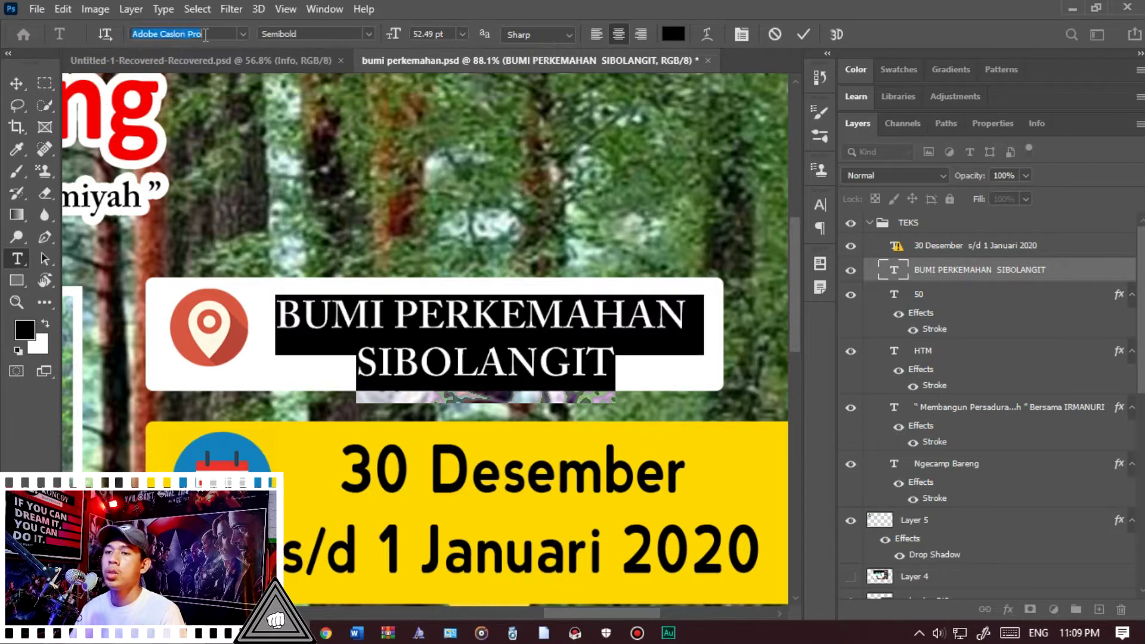
key("Escape")
key("v")
scroll(345, 312, "up", 2)
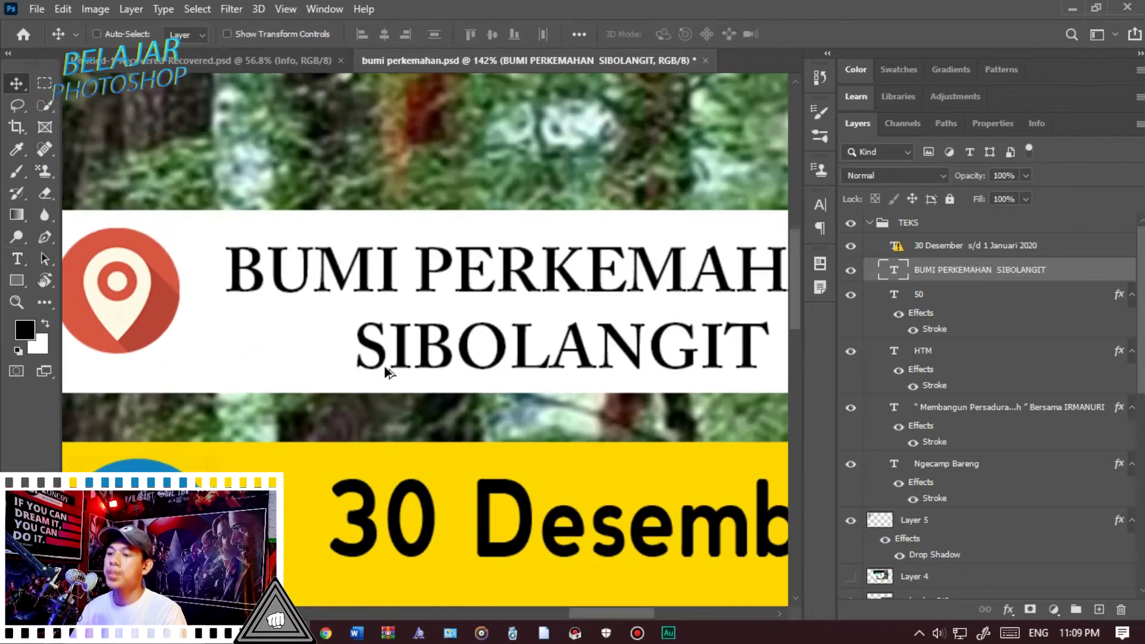
scroll(583, 418, "down", 5)
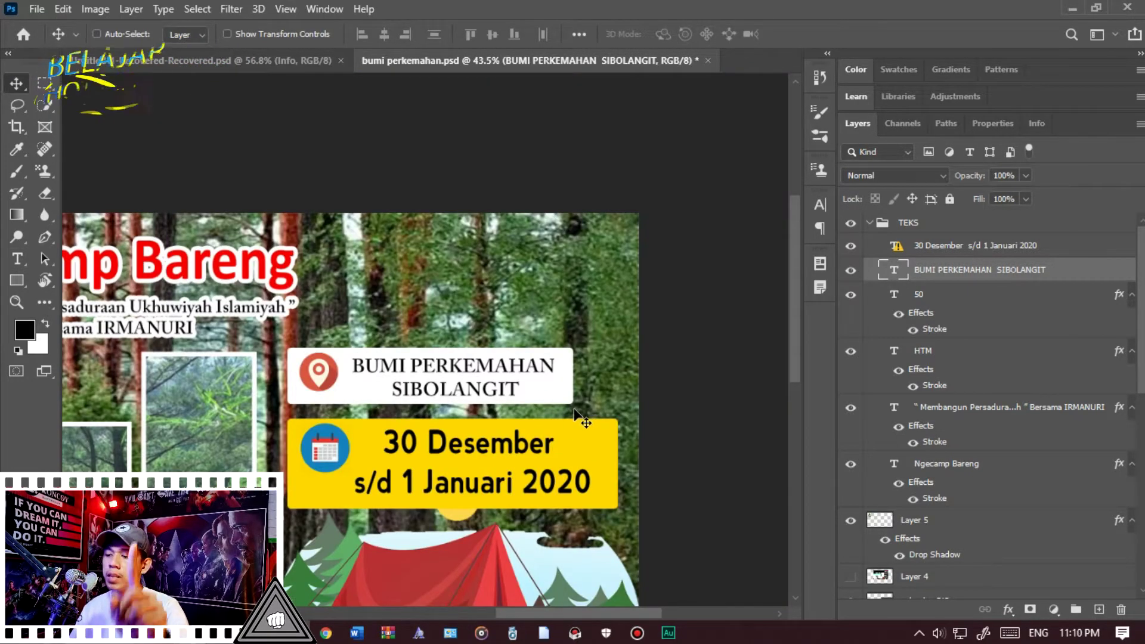
Open Chilanka-Regular.ttf from the Chilanka.zip archive and install the font
mouse_move(389, 635)
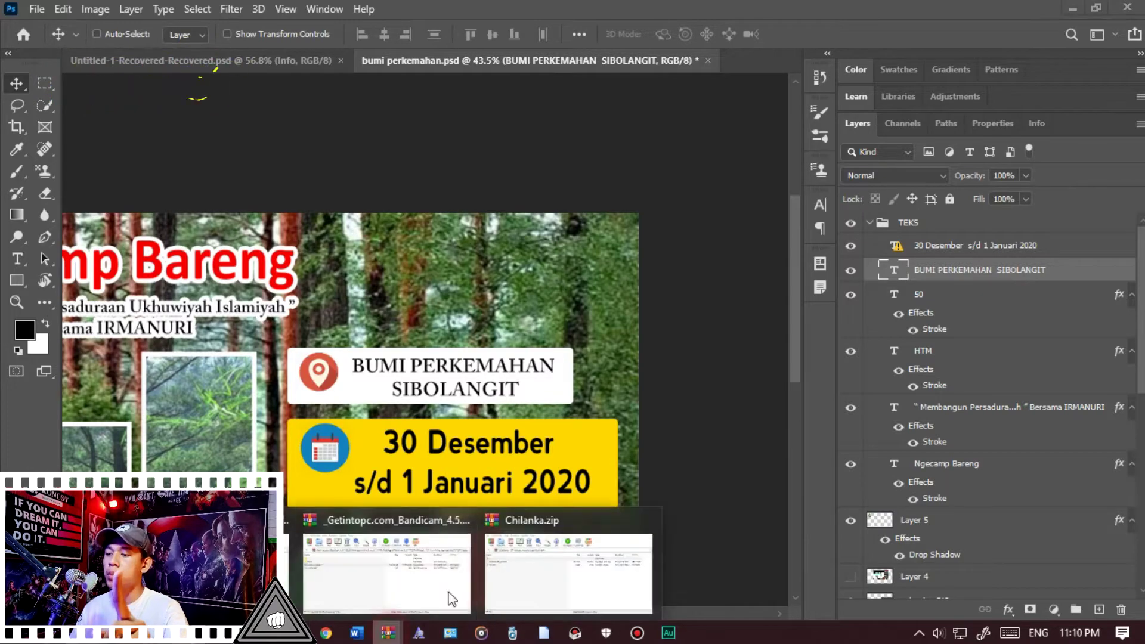
left_click(560, 576)
double_click(166, 227)
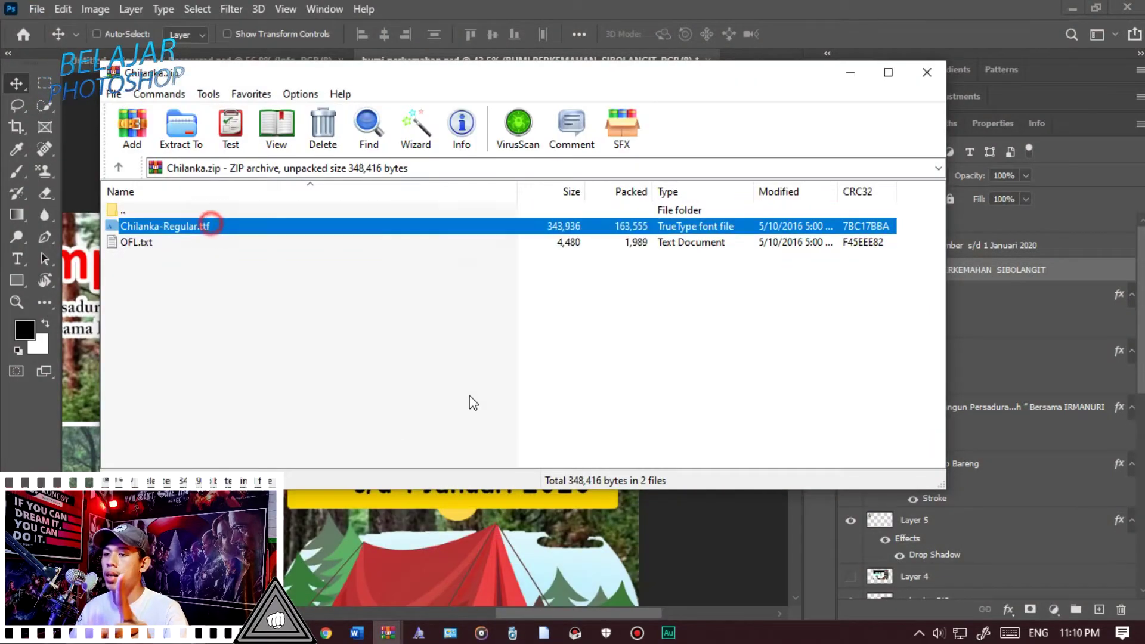
left_click(136, 88)
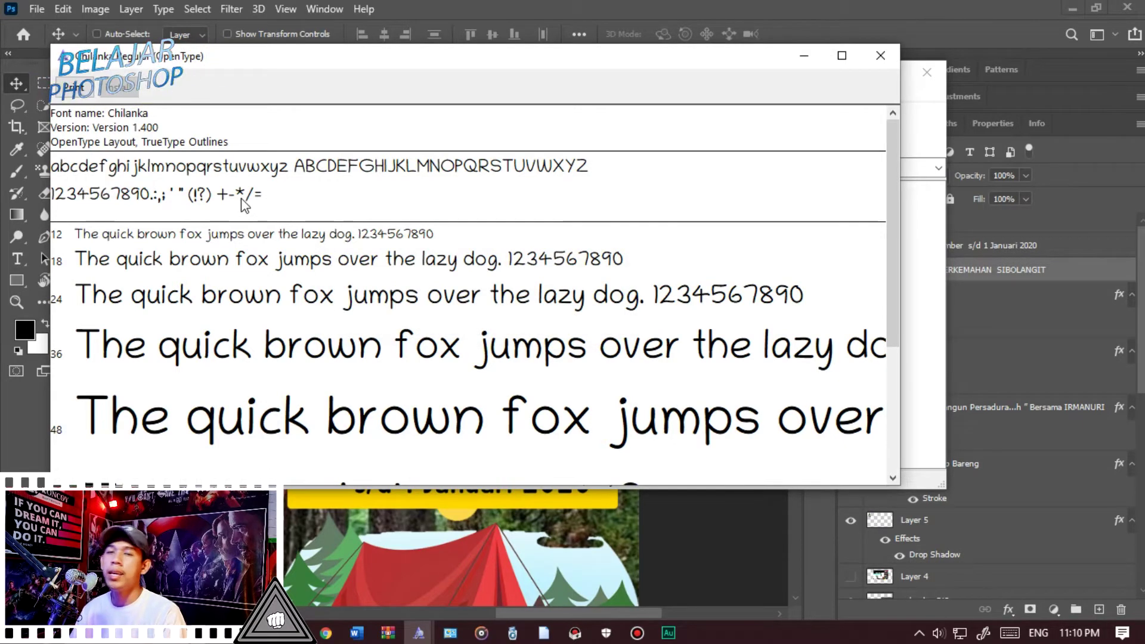
Switch back to Photoshop and set the font of the whole "BUMI PERKEMAHAN SIBOLANGIT" text to Chilanka Regular
key("alt+Tab")
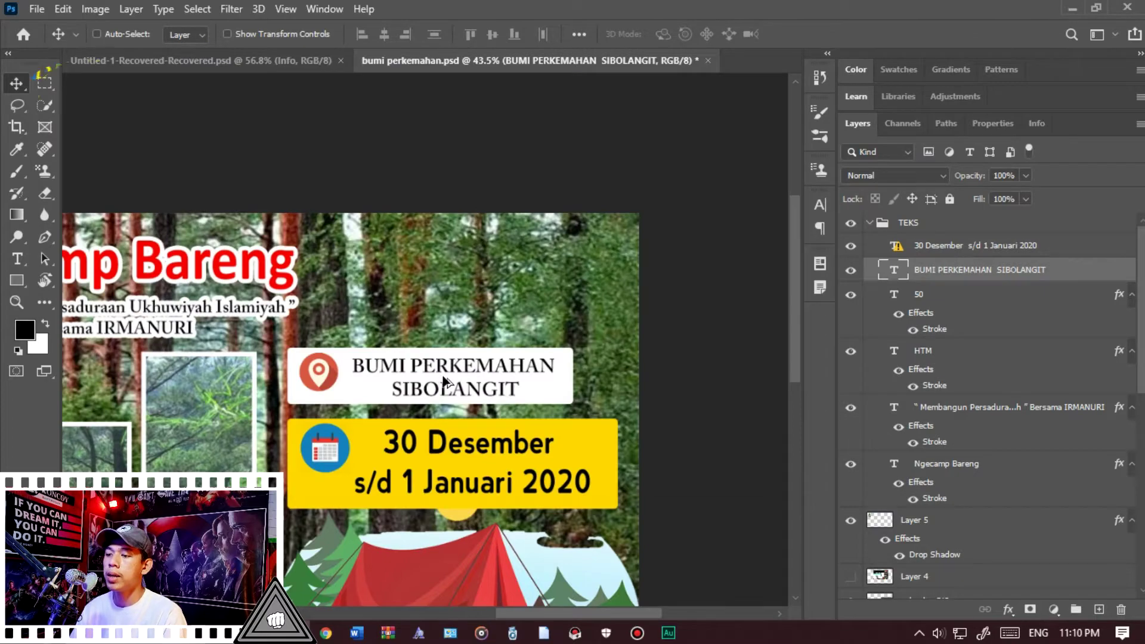
scroll(445, 382, "up", 5)
key("t")
left_click(507, 374)
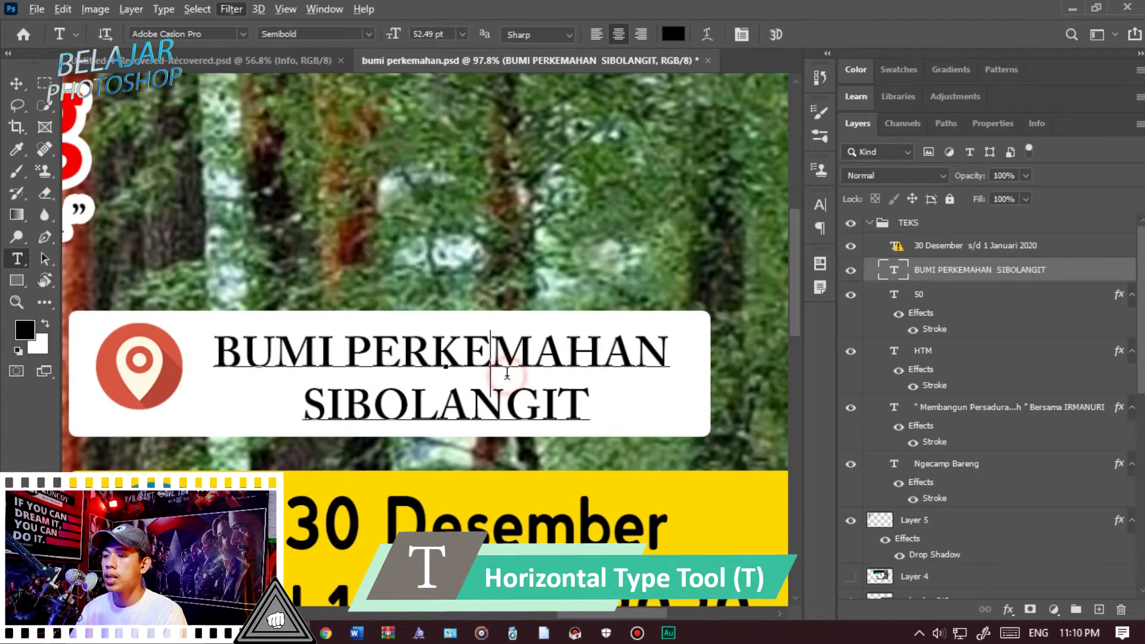
key("ctrl+a")
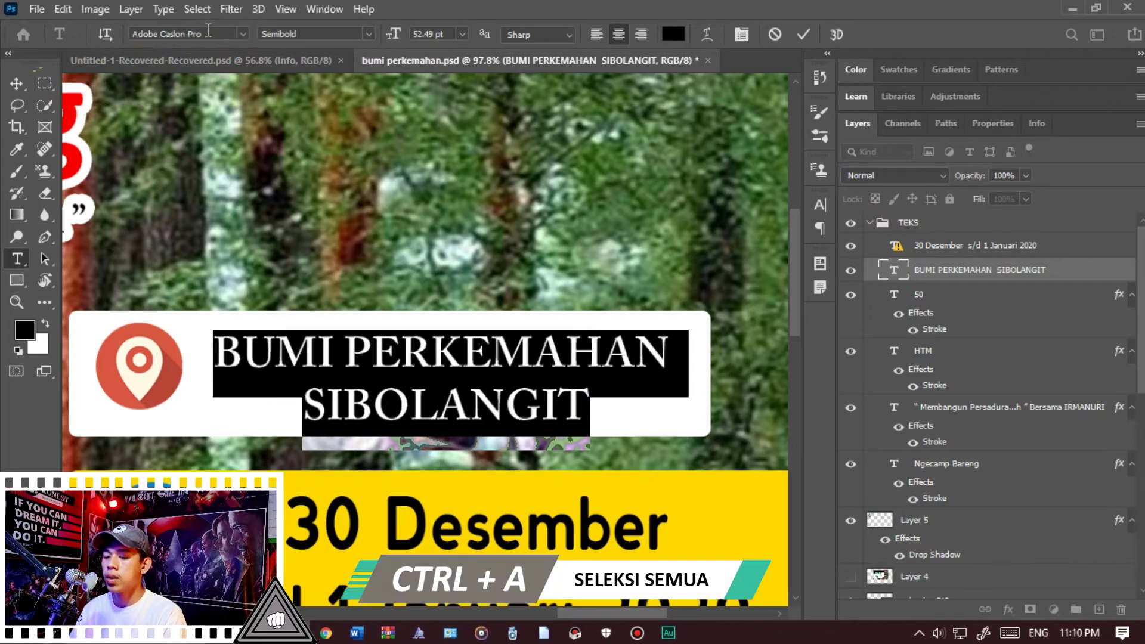
left_click(208, 33)
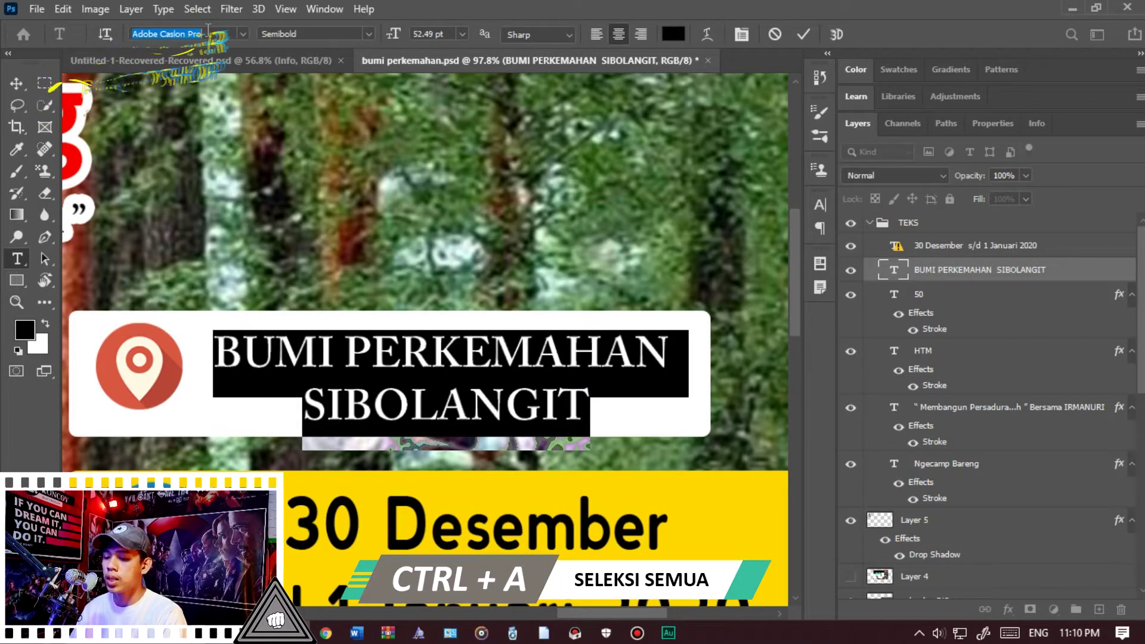
type("chl")
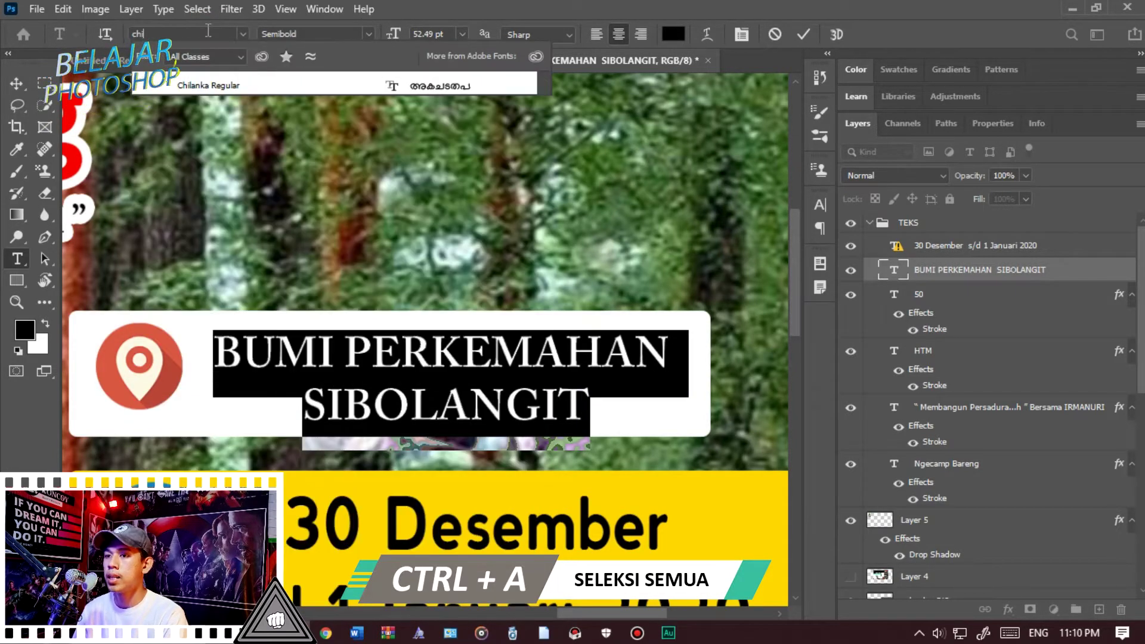
left_click(239, 85)
left_click(803, 35)
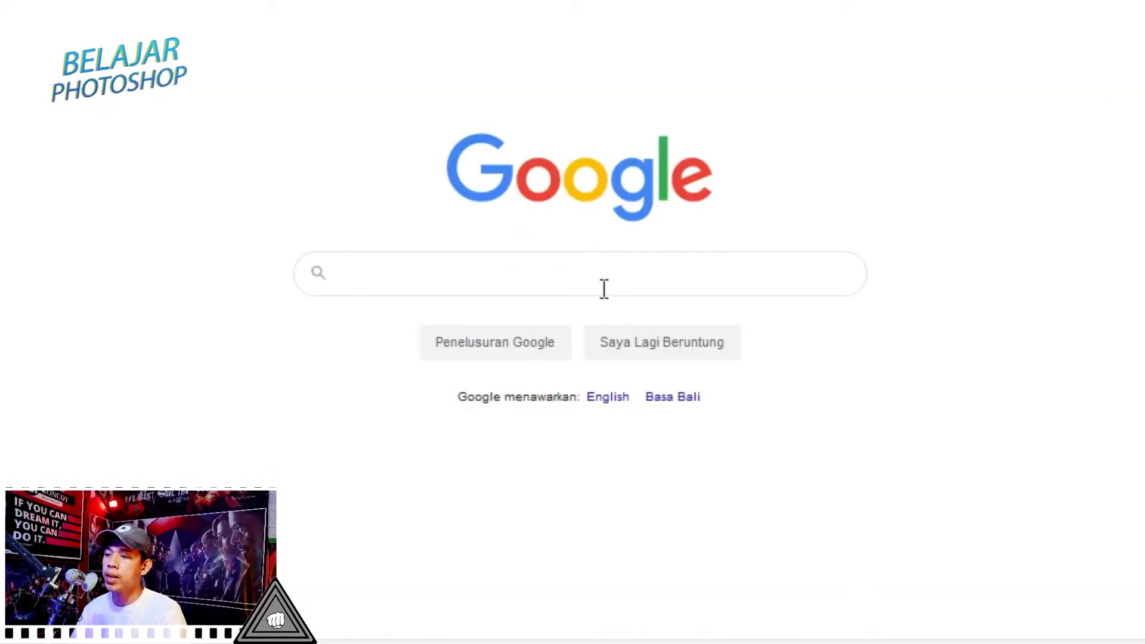
Search the web for "dafont", open the DaFont site and browse its categories and recently added fonts
left_click(602, 274)
type("dafont")
key("Return")
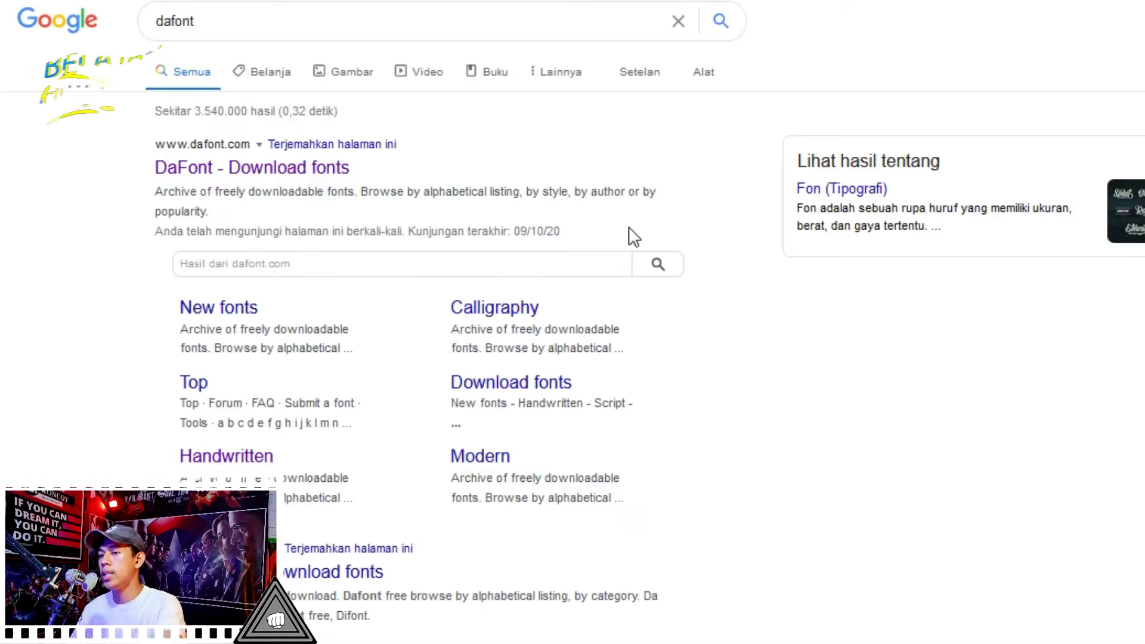
left_click(301, 174)
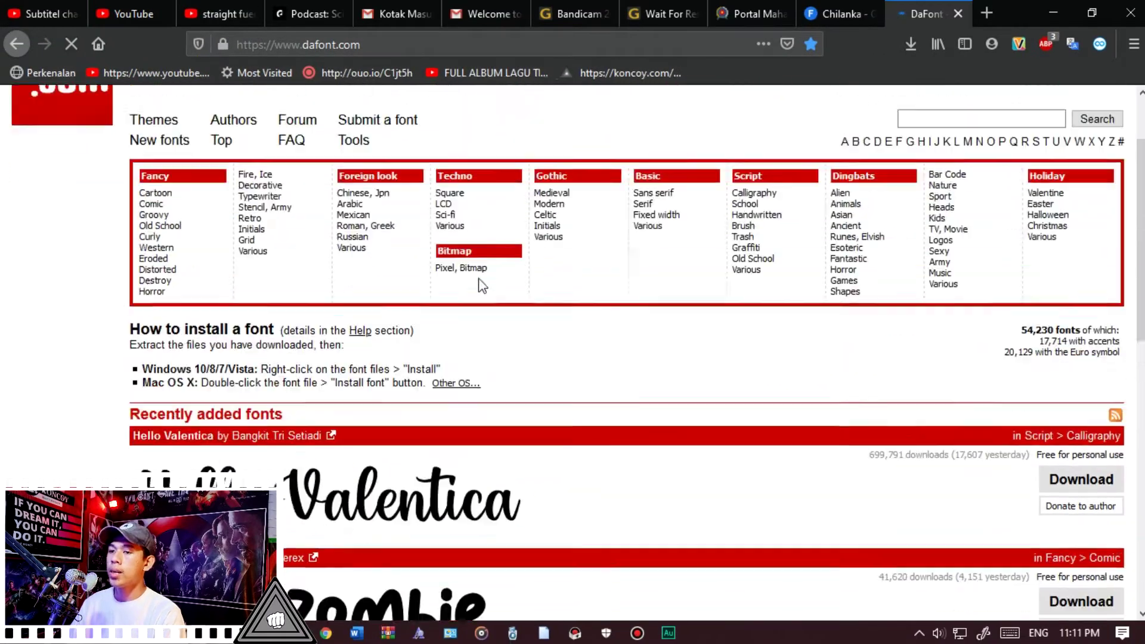
scroll(482, 286, "up", 3)
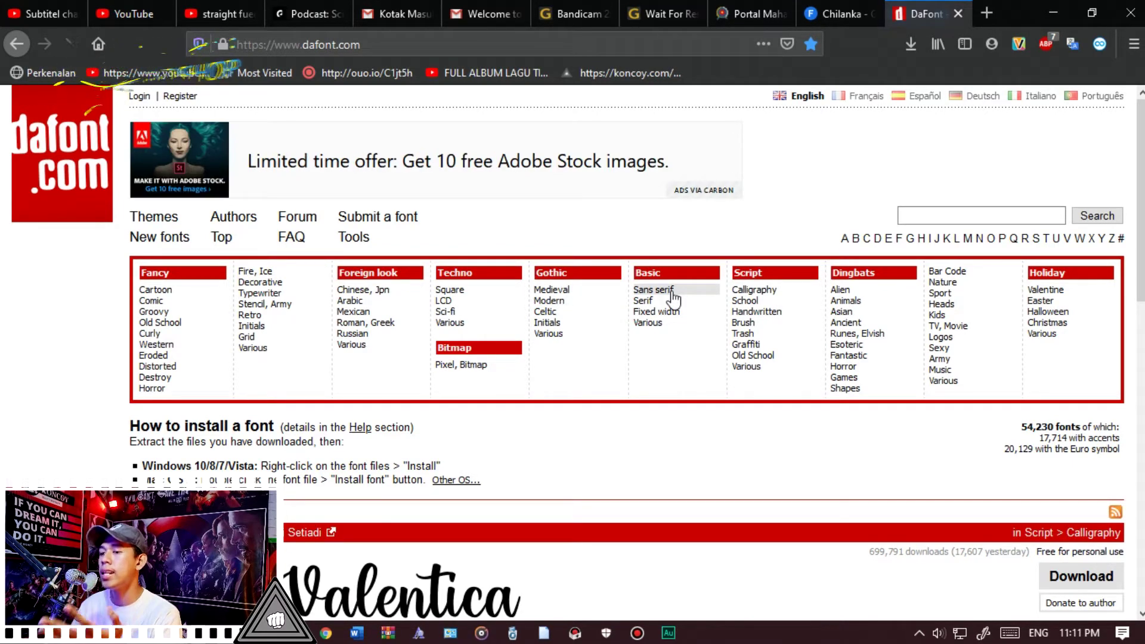
scroll(671, 298, "down", 15)
scroll(398, 185, "up", 15)
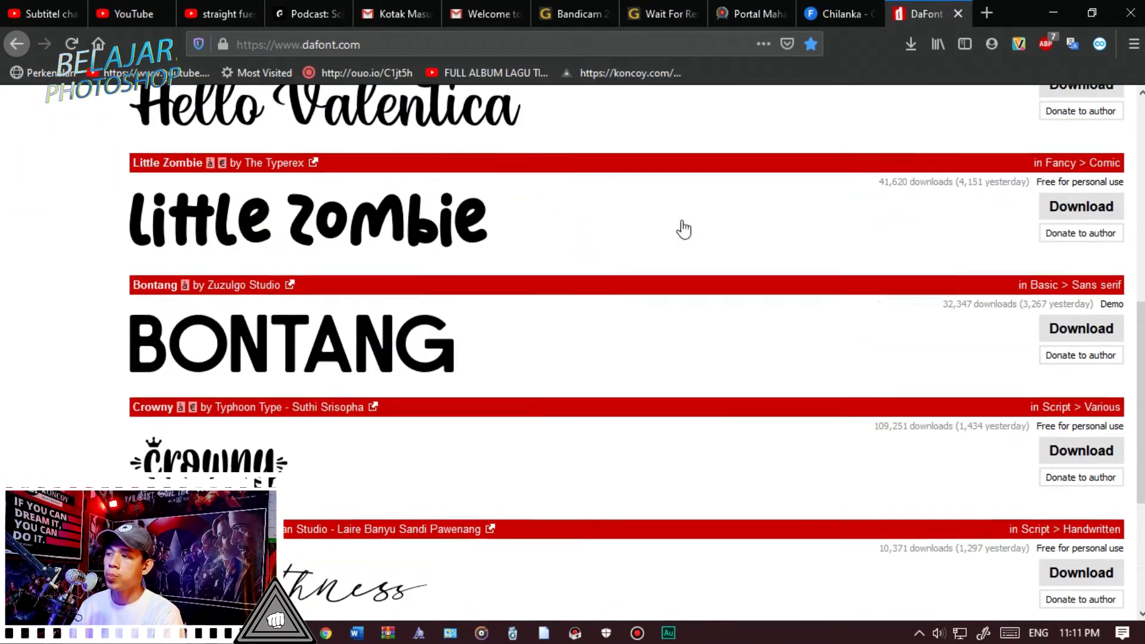
Open DaFont's Techno category and preview its fonts with the text "Koncoy"
scroll(550, 299, "down", 1)
scroll(447, 344, "down", 15)
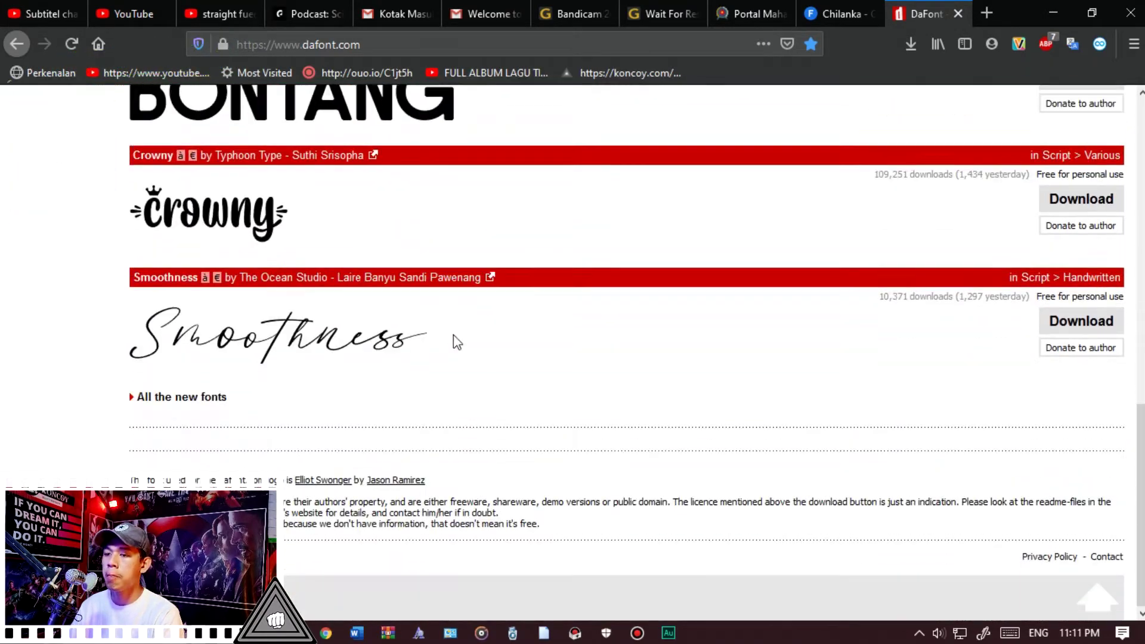
scroll(493, 388, "up", 15)
scroll(453, 325, "down", 4)
scroll(454, 325, "up", 4)
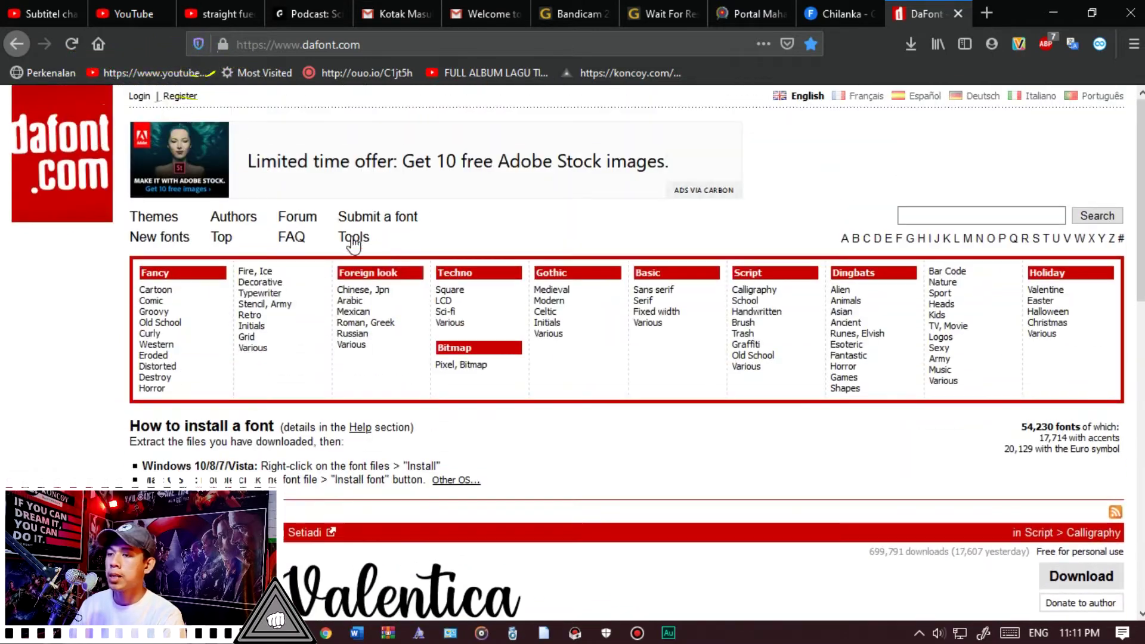
left_click(469, 276)
scroll(459, 303, "down", 4)
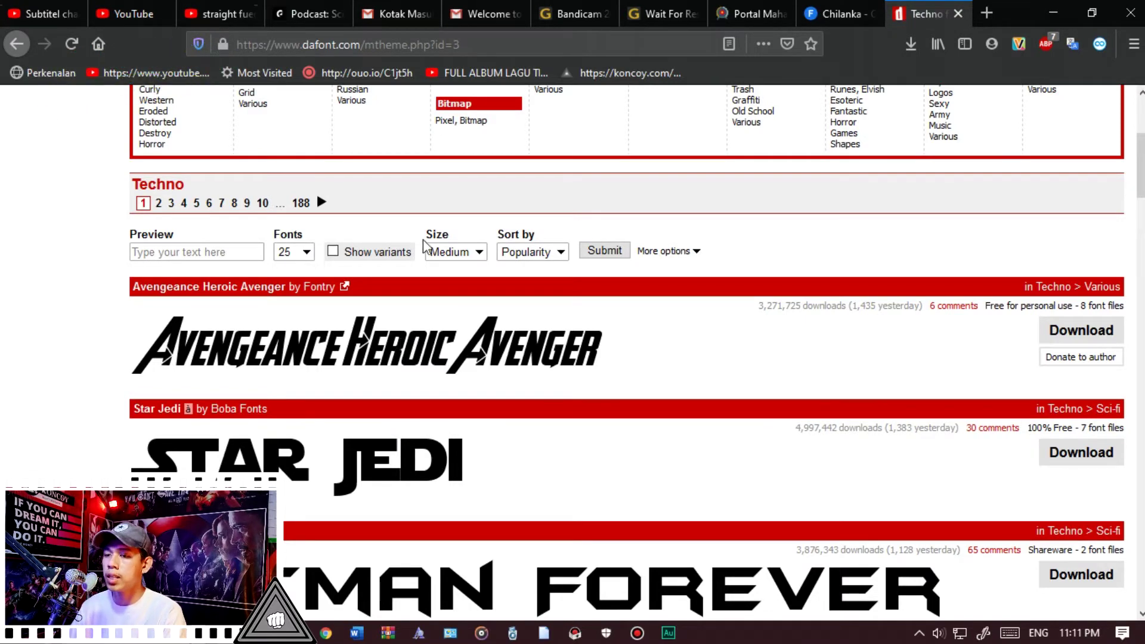
left_click(187, 253)
type("Koncoy")
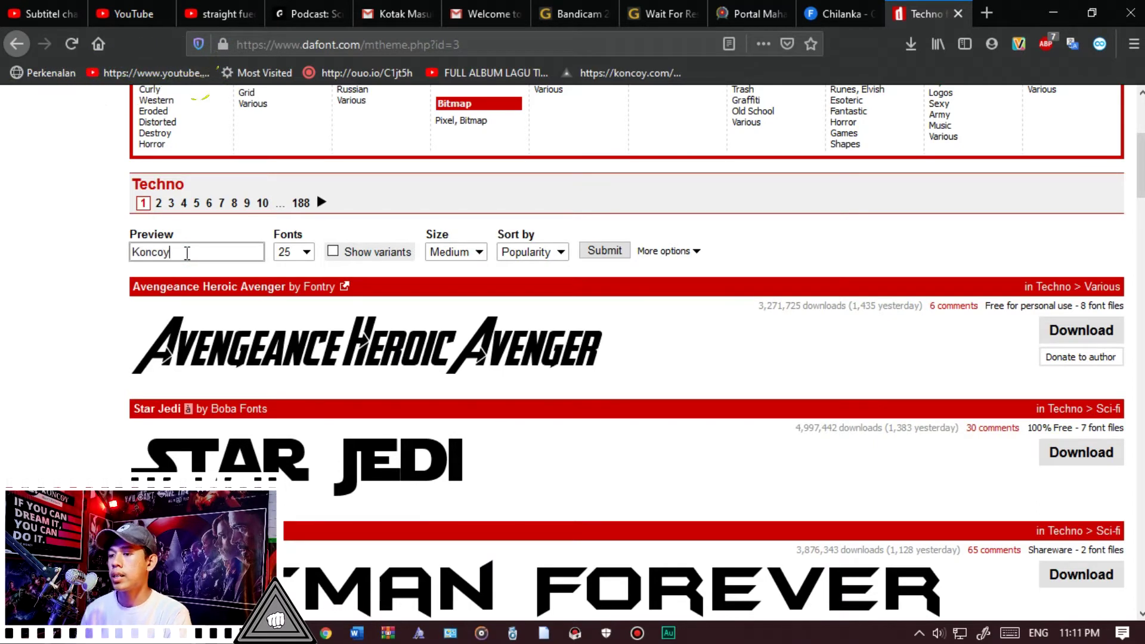
key("Return")
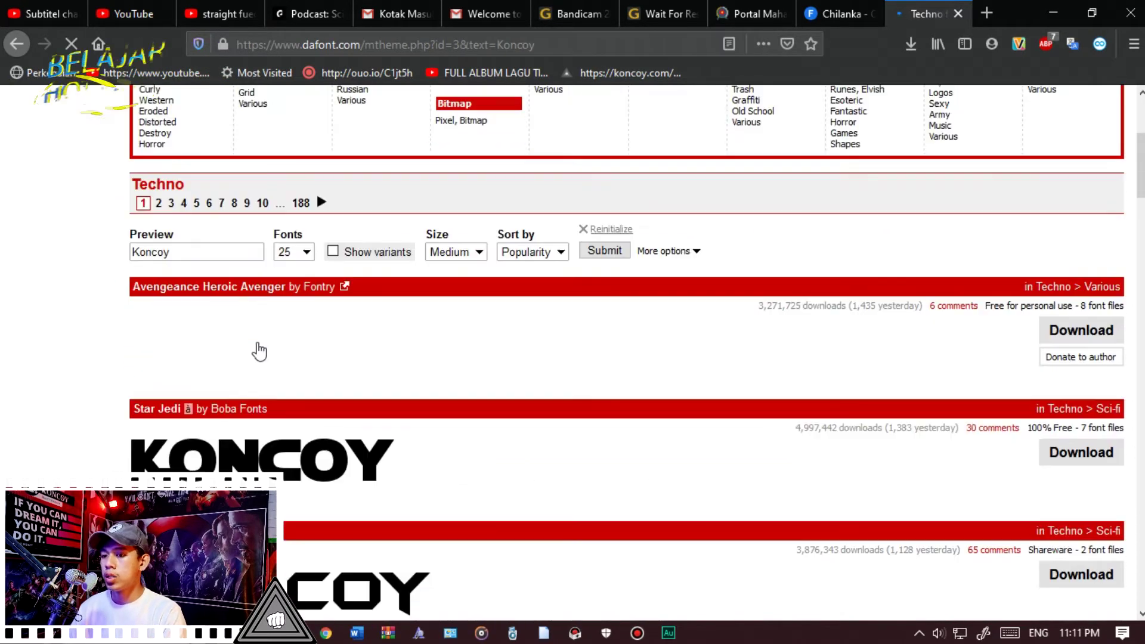
Compare the Techno font previews and download the Avengeance Heroic Avenger font as avengeance.zip
scroll(260, 365, "down", 10)
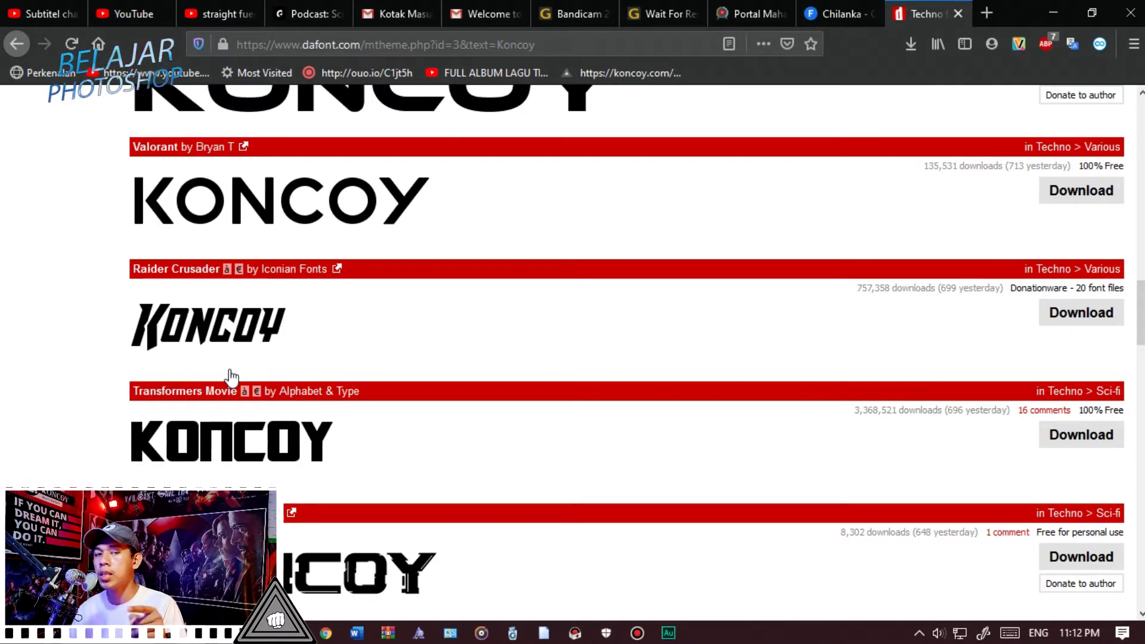
scroll(231, 377, "up", 10)
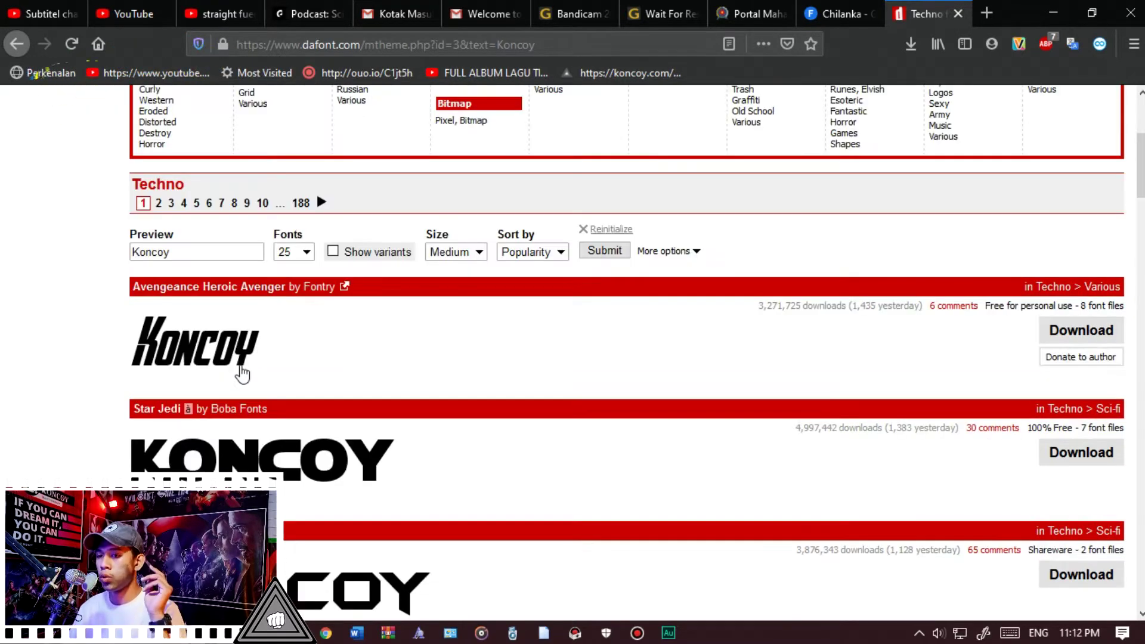
scroll(250, 371, "up", 3)
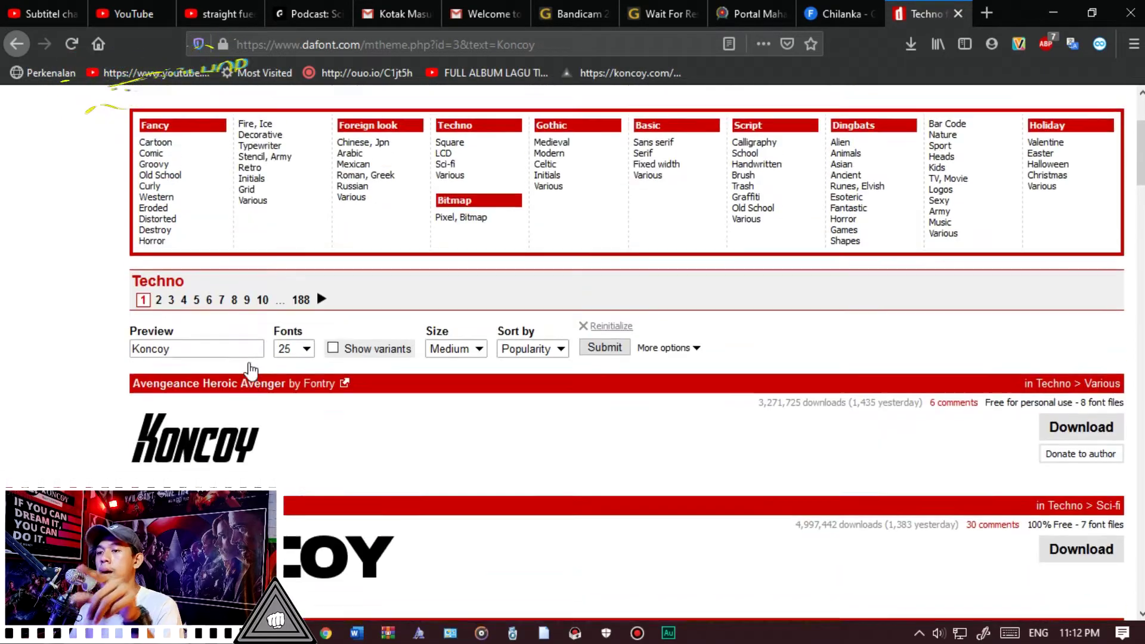
scroll(249, 363, "down", 10)
scroll(346, 385, "up", 10)
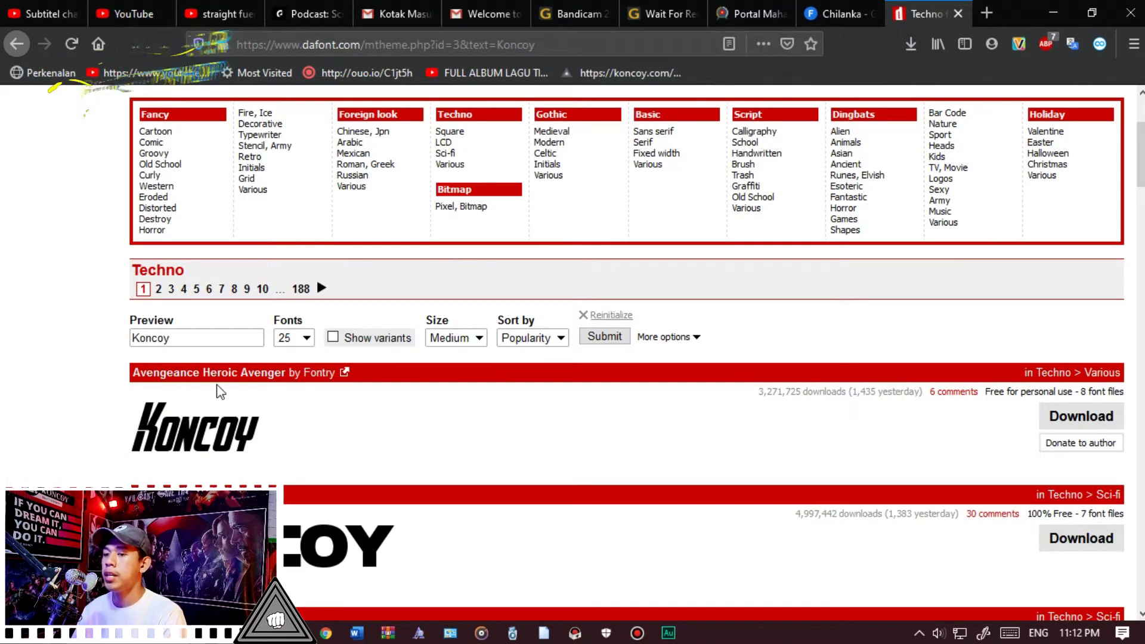
scroll(316, 392, "down", 3)
left_click(1081, 245)
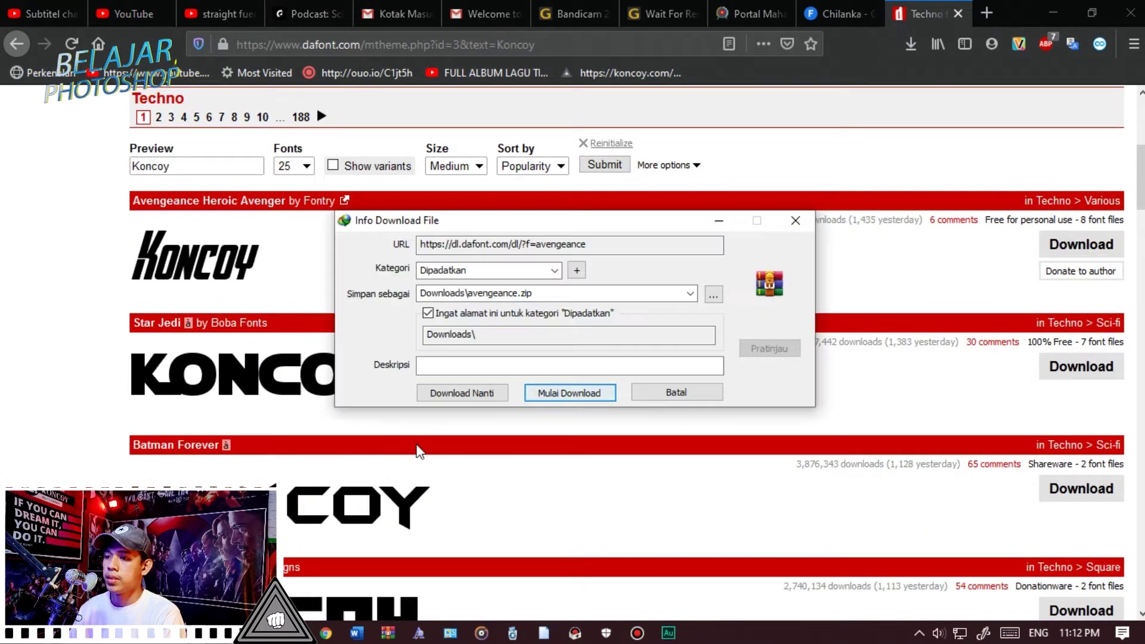
left_click(586, 393)
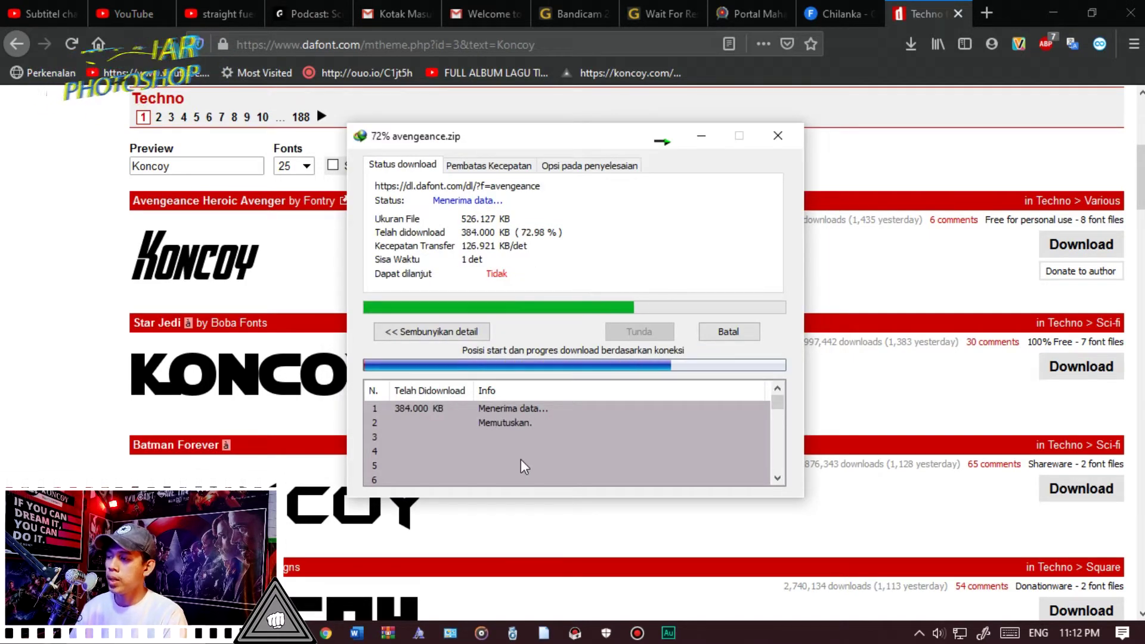
Open the downloaded avengeance.zip archive from the Internet Download Manager list
left_click(920, 633)
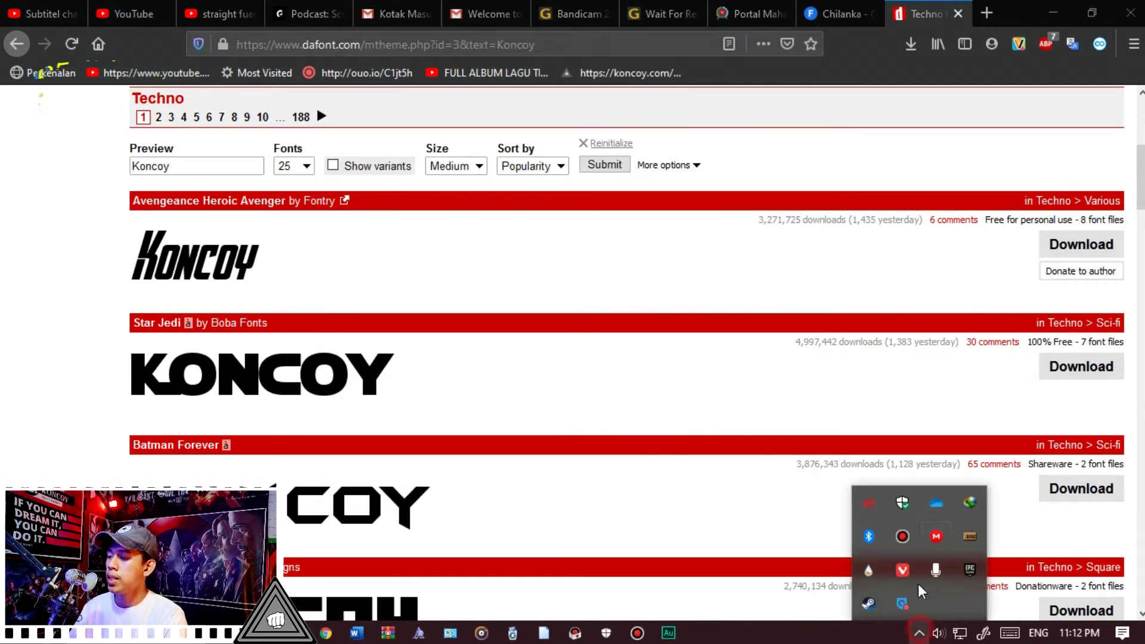
left_click(970, 503)
right_click(284, 376)
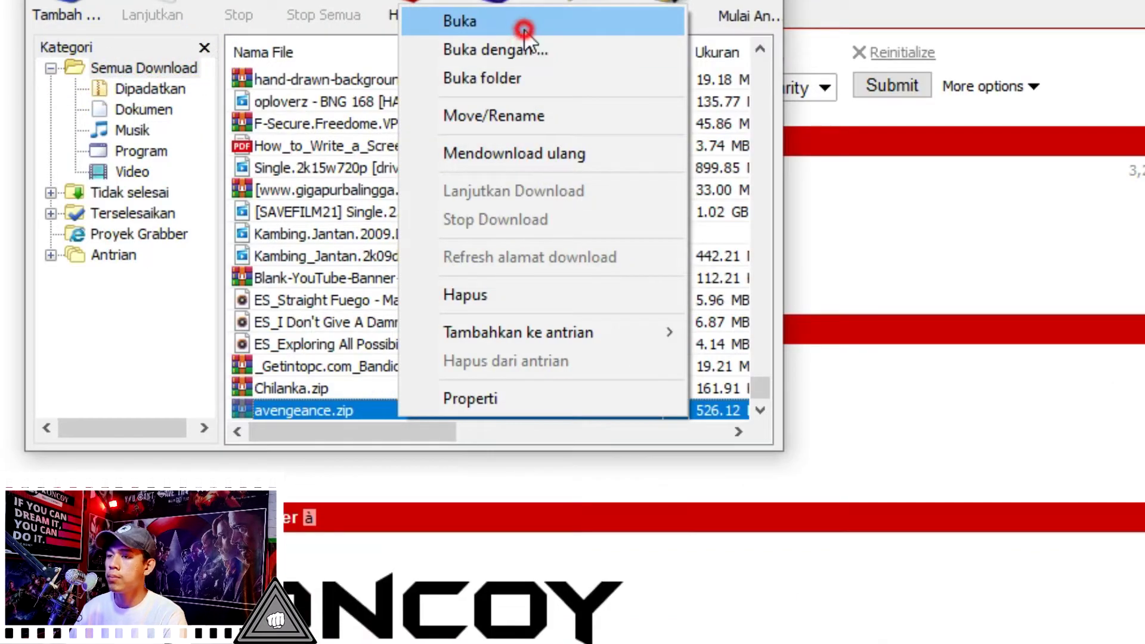
left_click(368, 126)
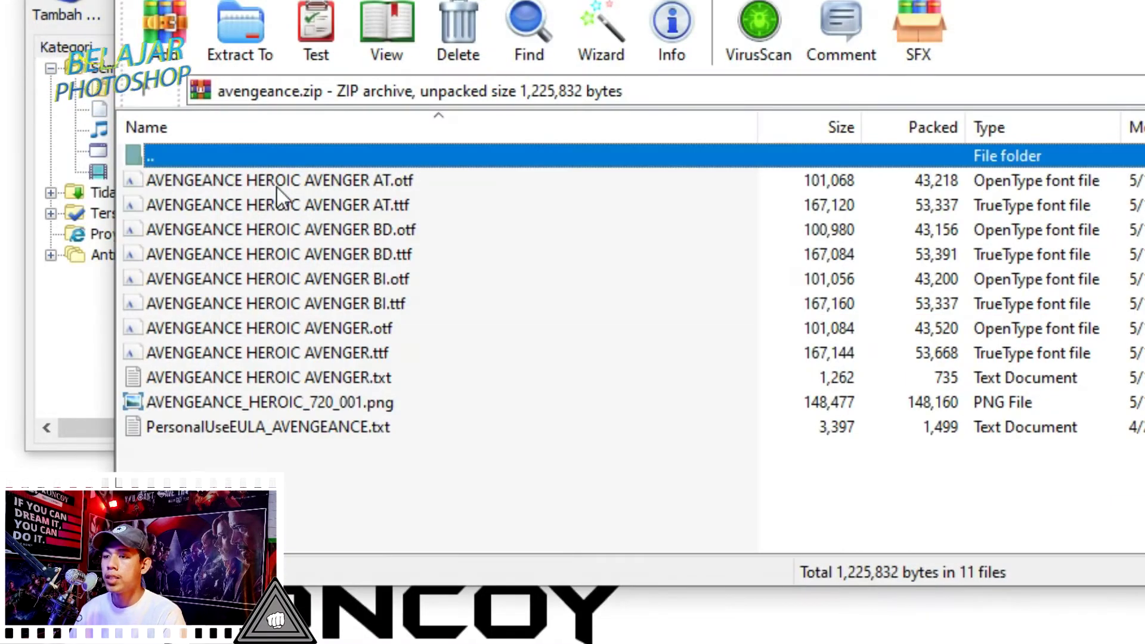
Copy the files from AVENGEANCE HEROIC AVENGER AT.otf through AVENGEANCE HEROIC AVENGER.txt out of the archive
left_click(276, 185)
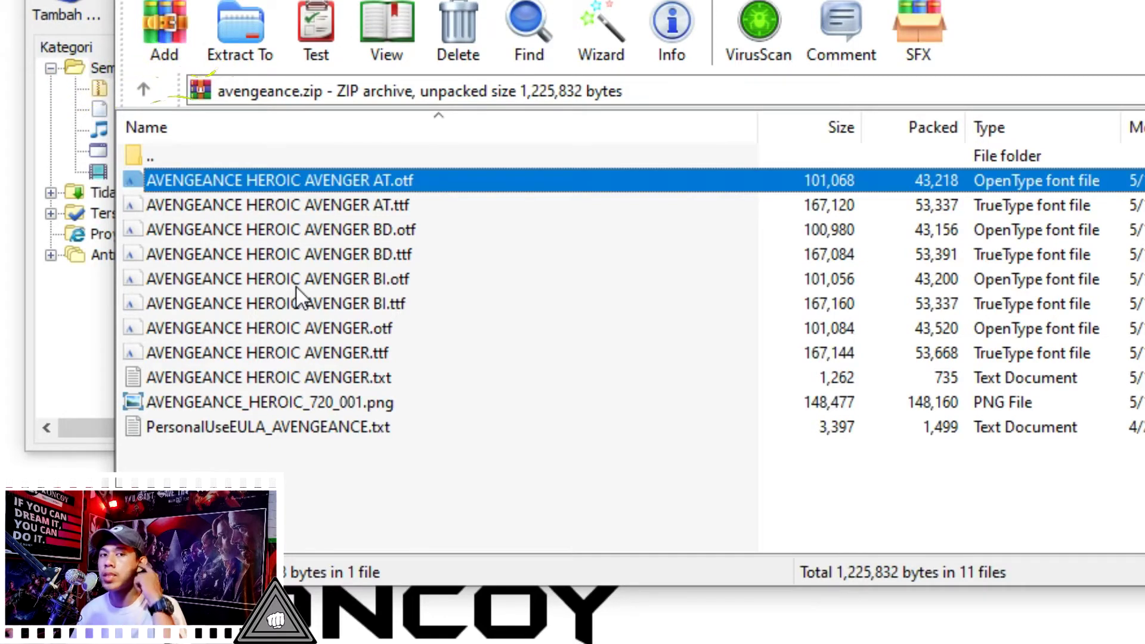
left_click(328, 381, "shift")
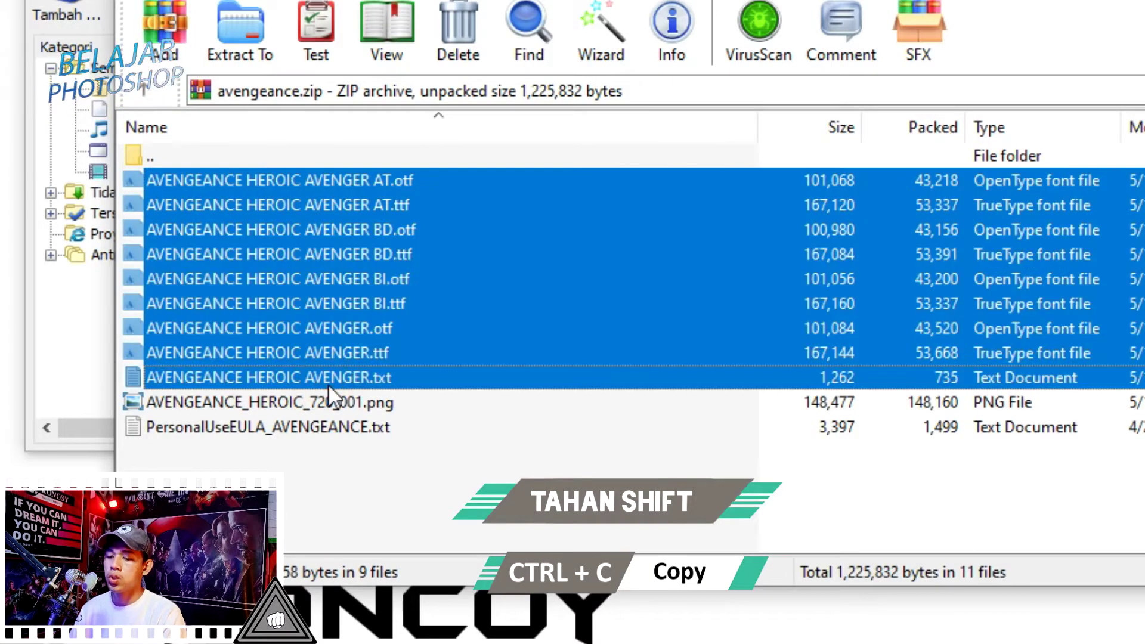
right_click(379, 255)
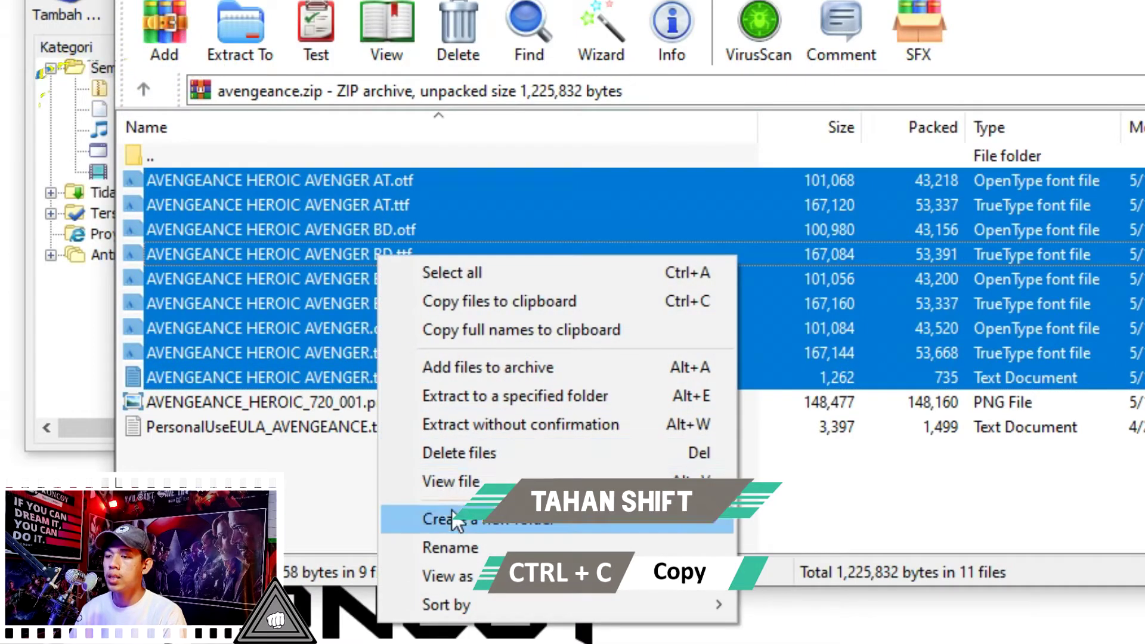
left_click(536, 309)
Open the Windows Control Panel, search it for "font" and open the Fonts folder
key("super")
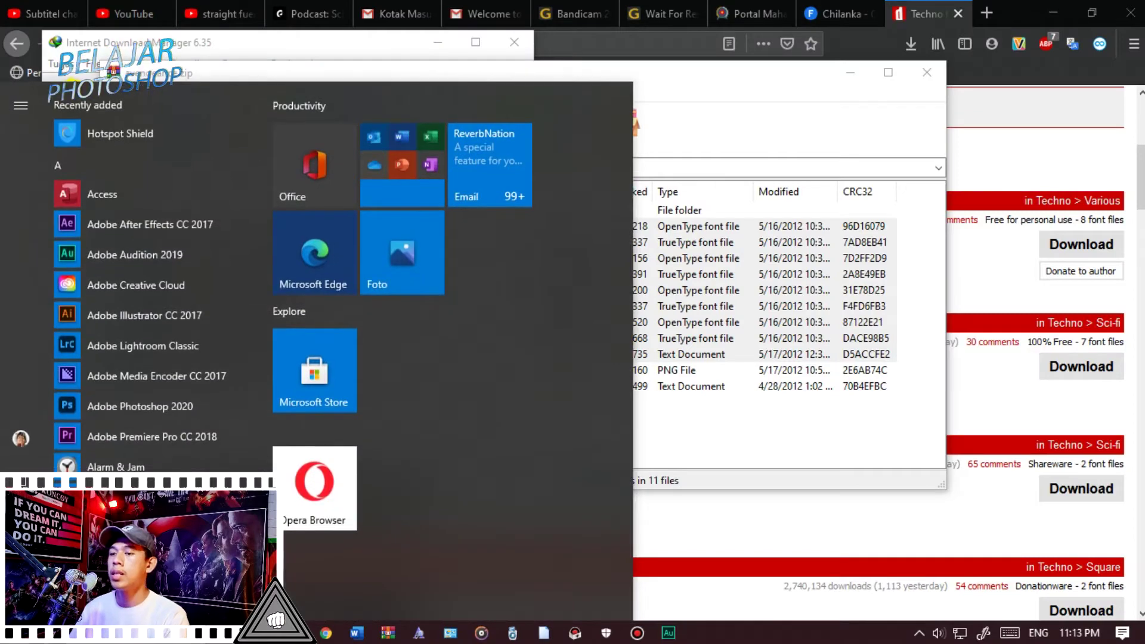
type("control")
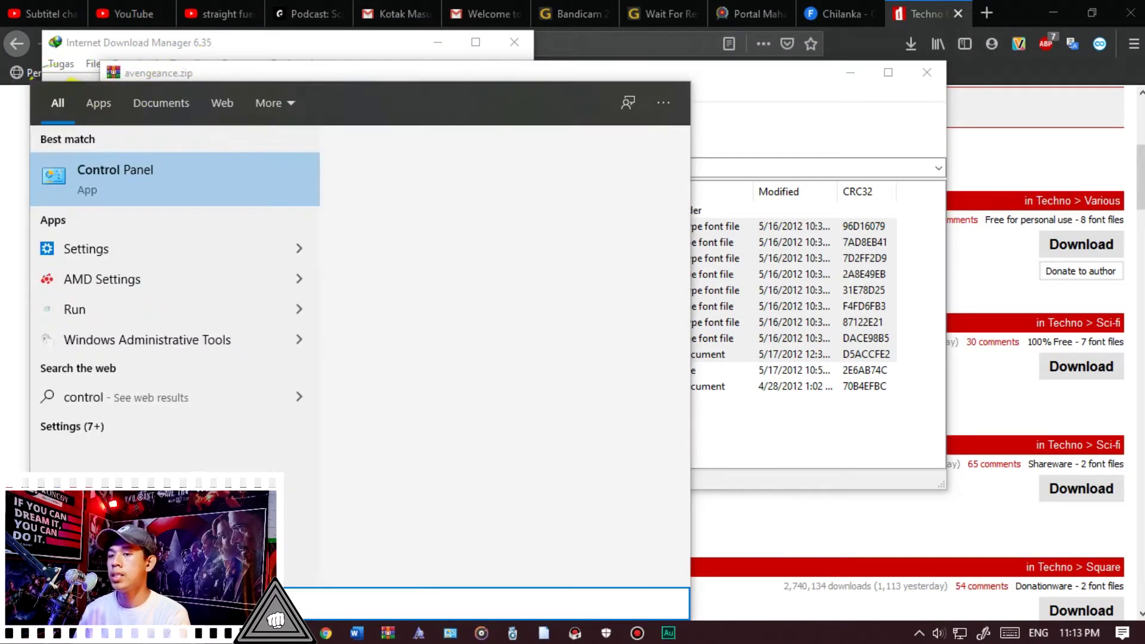
left_click(123, 174)
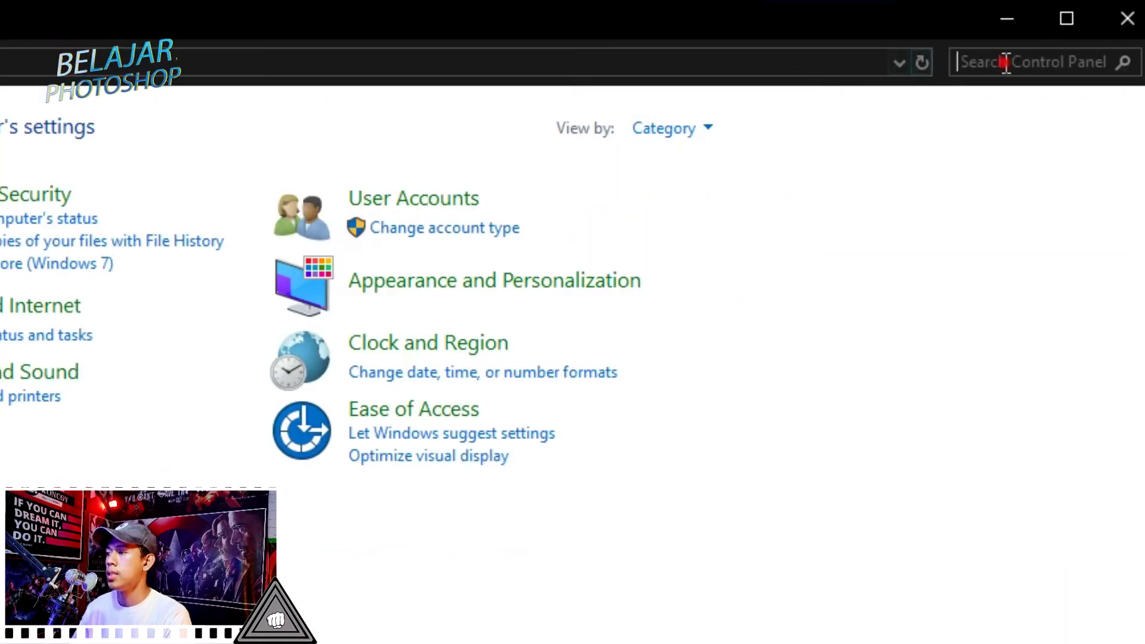
left_click(1027, 40)
type("ont")
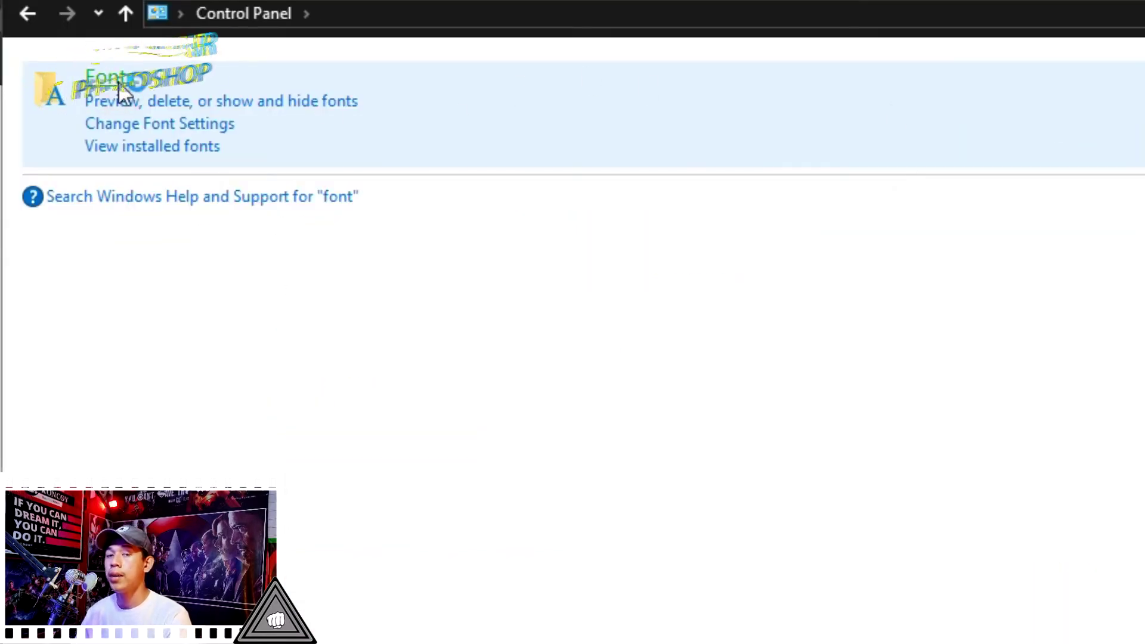
left_click(124, 94)
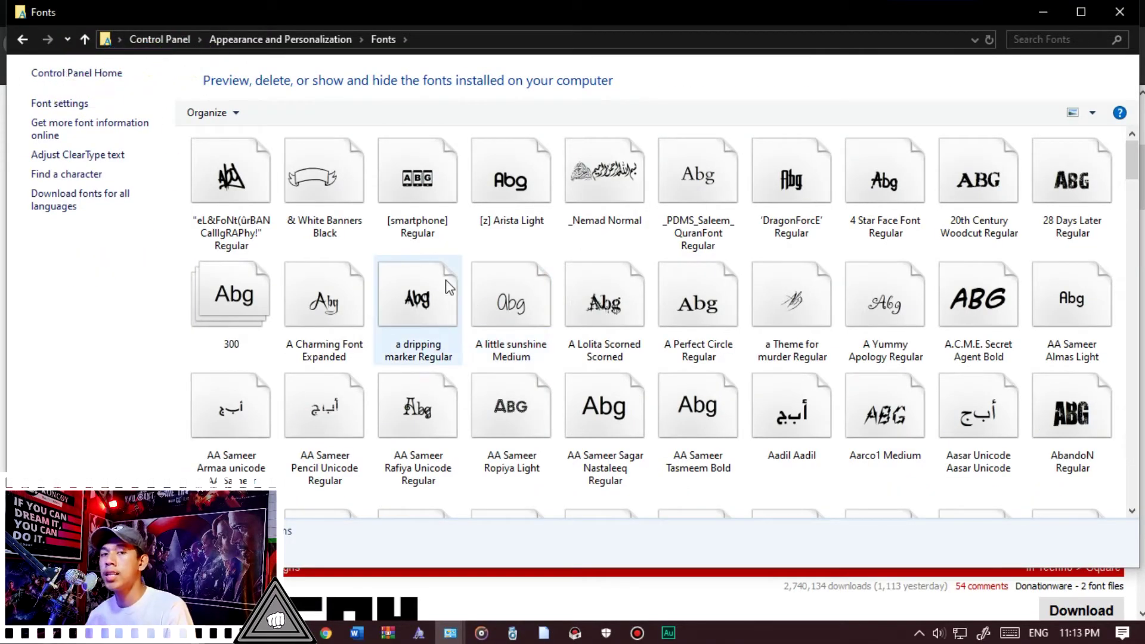
Paste the copied Avengeance Heroic Avenger files into the Fonts folder, replacing every version already installed
key("ctrl+v")
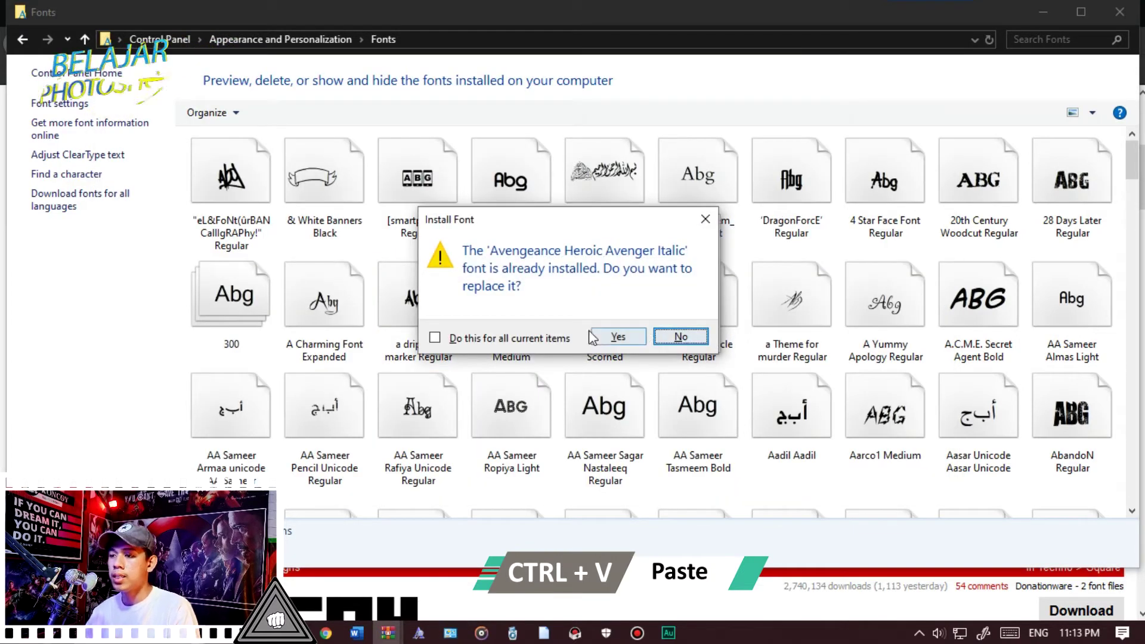
left_click(536, 344)
left_click(614, 337)
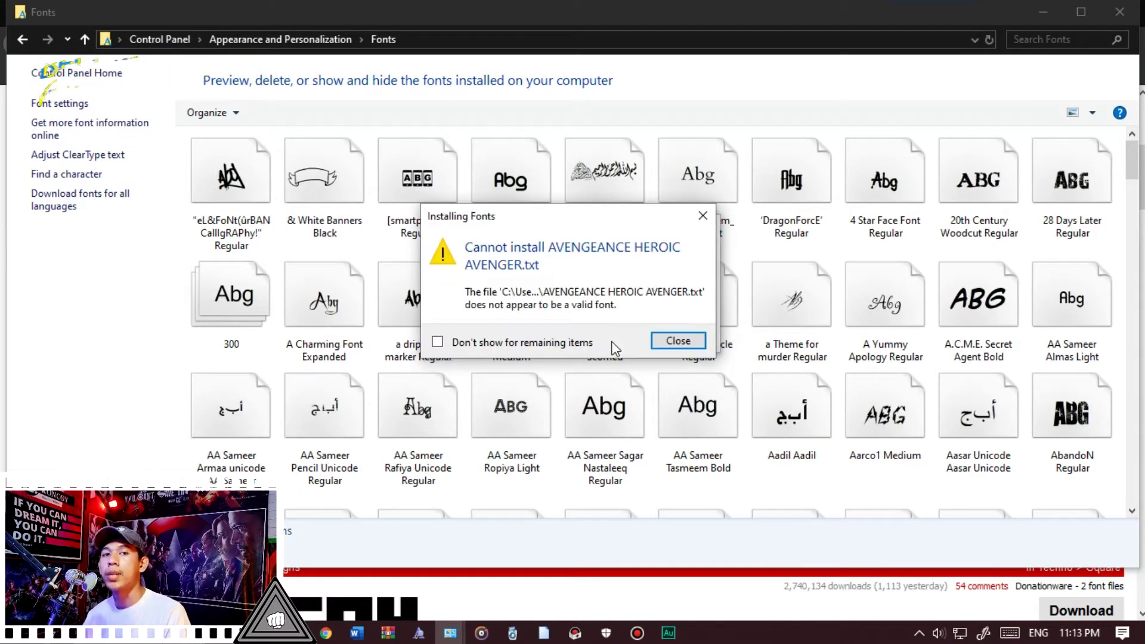
left_click(675, 342)
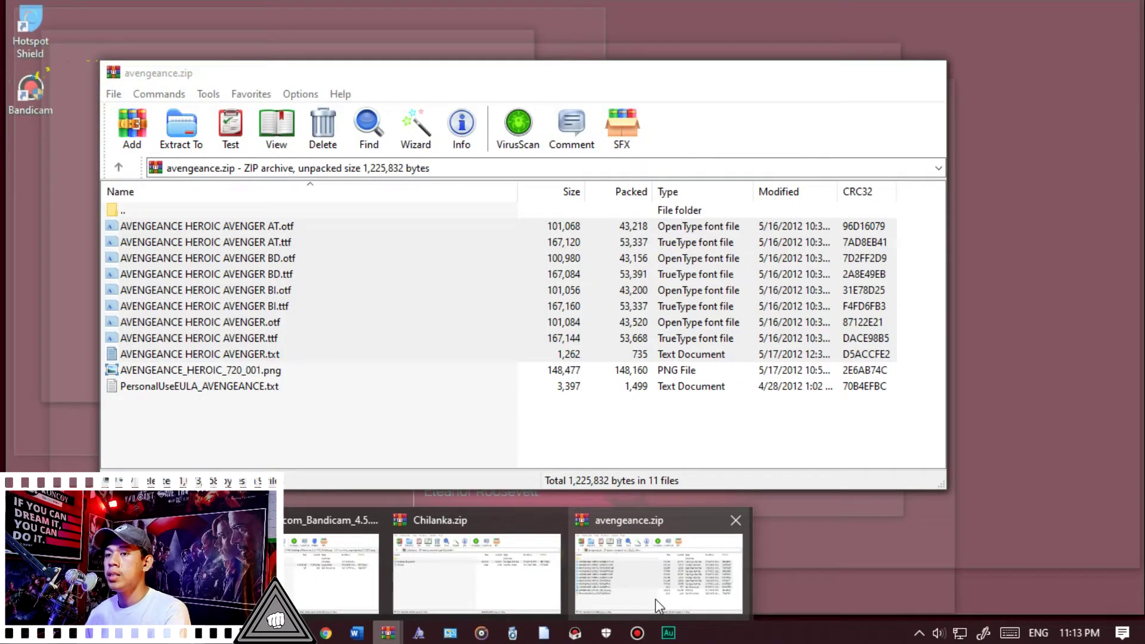
Switch back to Photoshop and set the whole "BUMI PERKEMAHAN SIBOLANGIT" text to Avengeance Heroic Avenger Regular
left_click(429, 318)
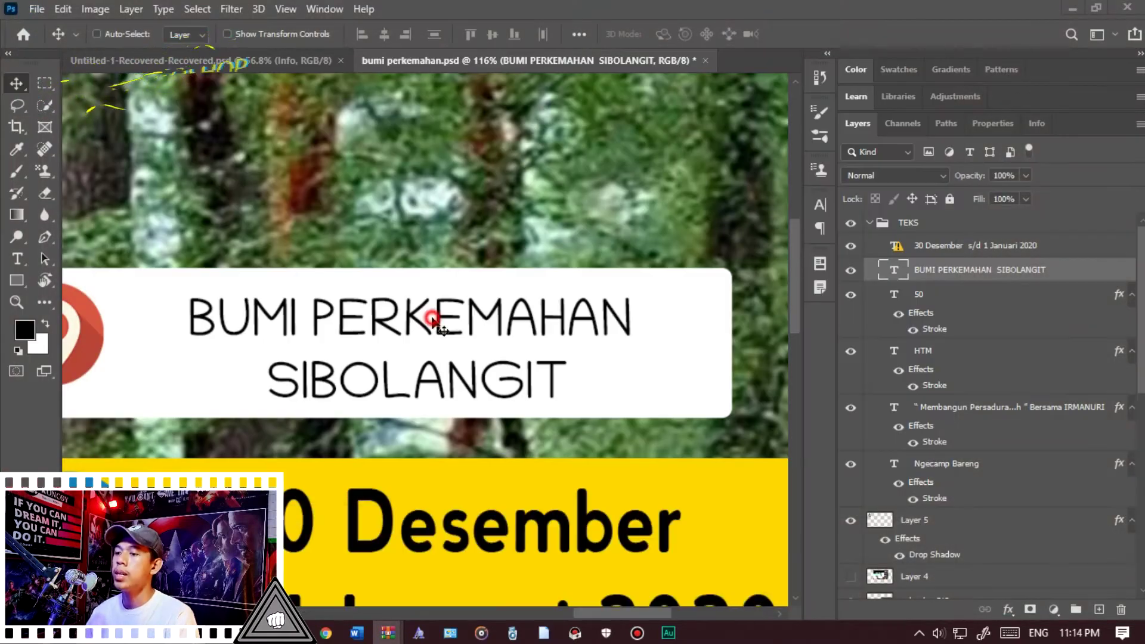
key("t")
left_click(430, 318)
key("ctrl+a")
left_click(191, 35)
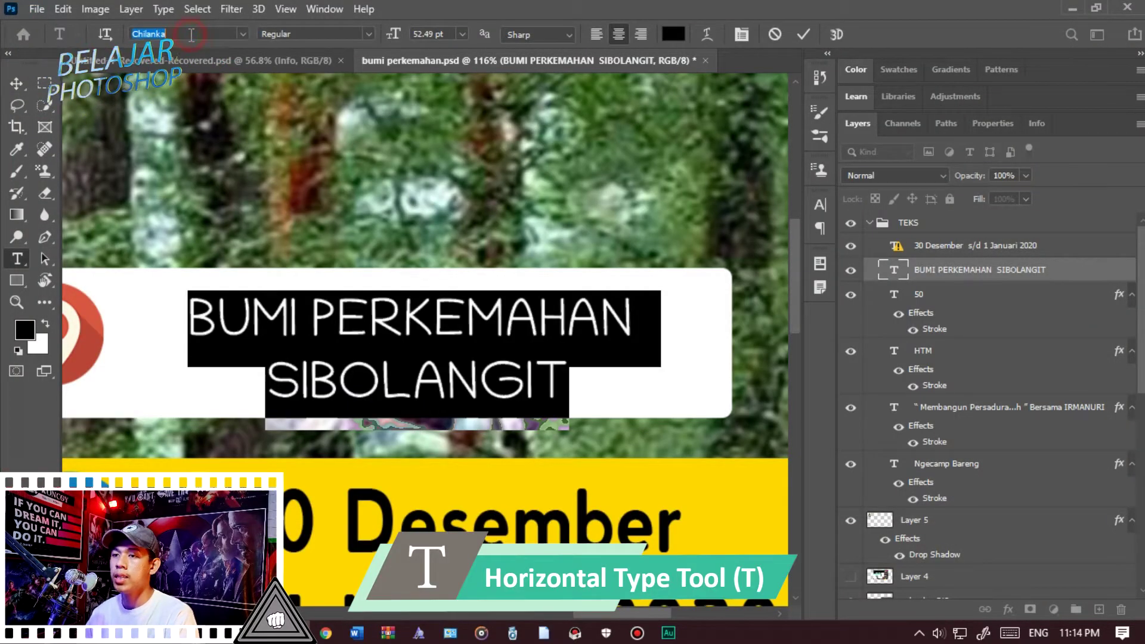
type("ac")
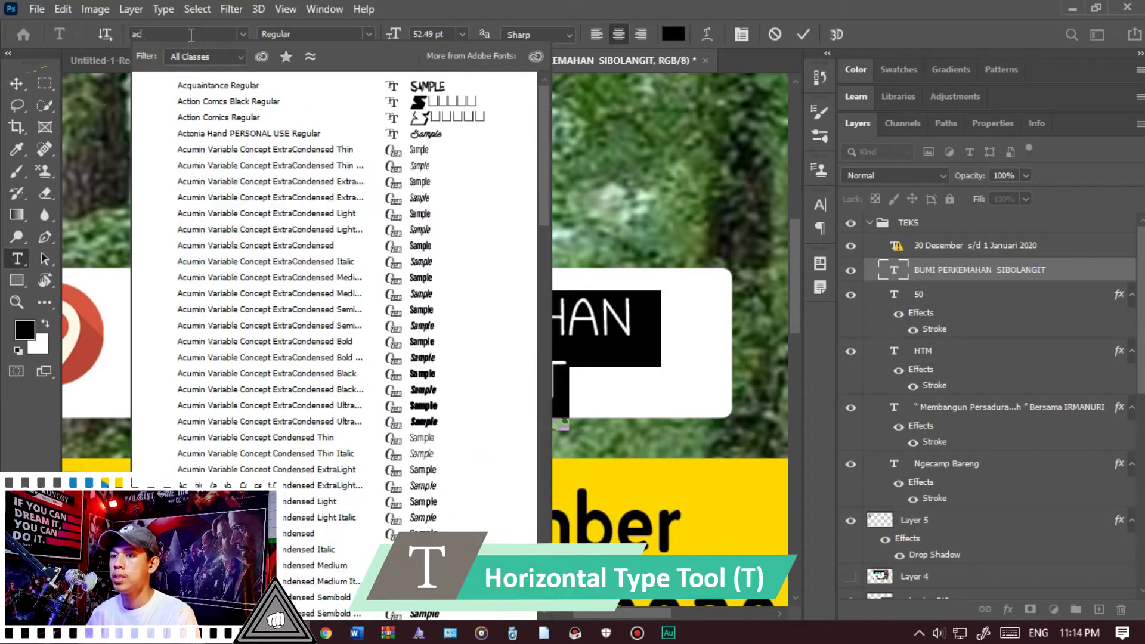
key("BackSpace")
type("vengeance Heroic Av...")
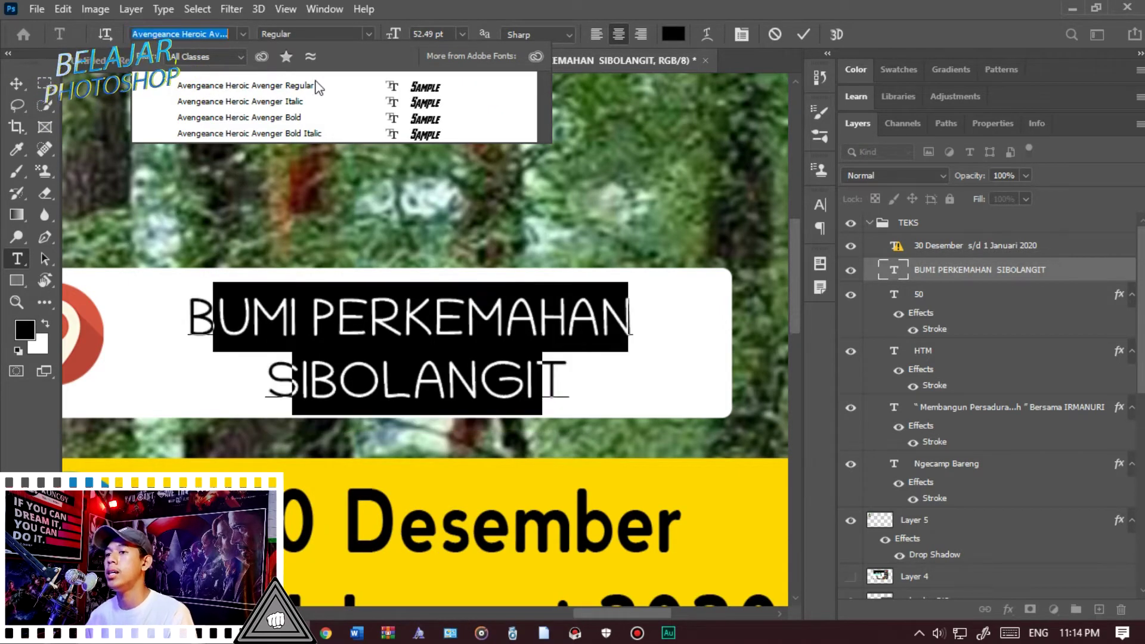
left_click(316, 85)
left_click(17, 85)
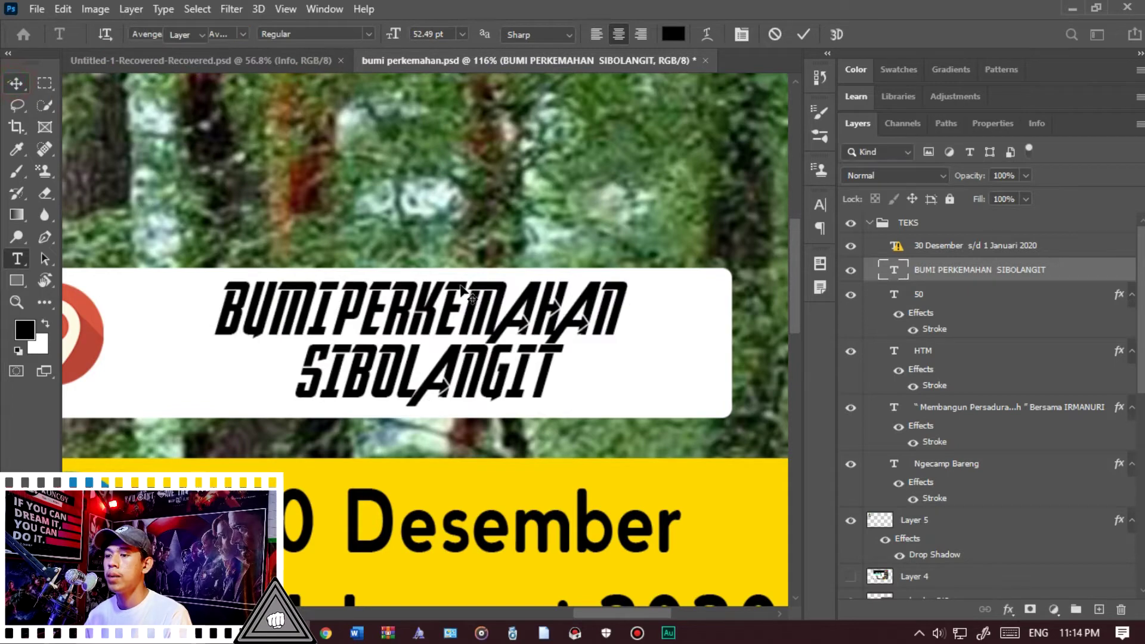
scroll(433, 333, "down", 3)
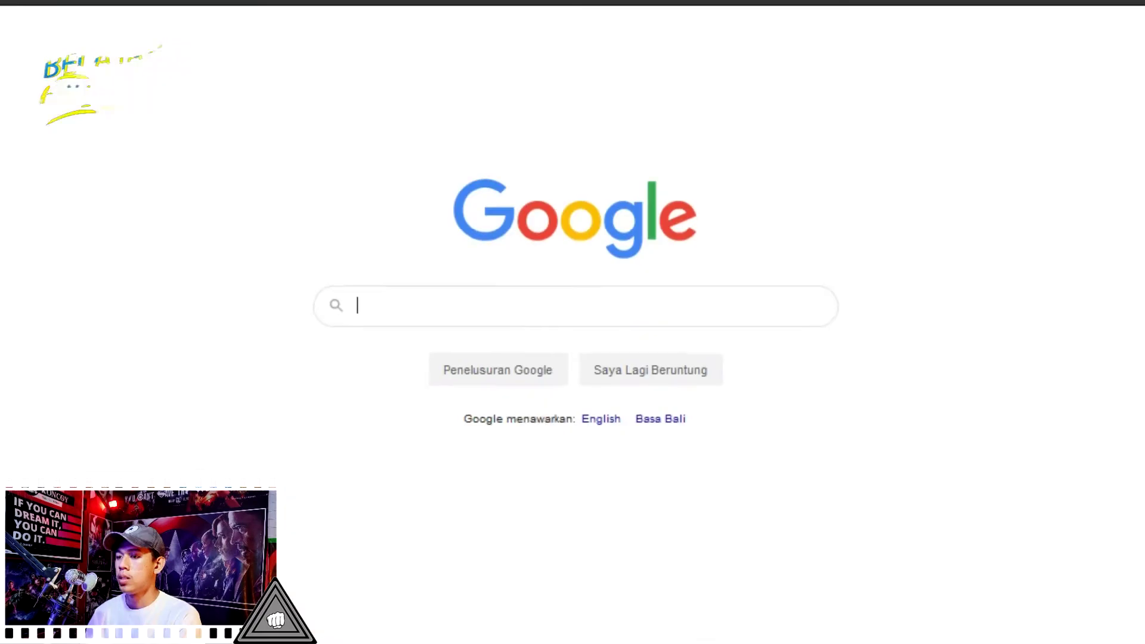
Search Google for "1001 free font", open the 1001 Free Fonts site and look over its categories and new fonts
type("1001 free font")
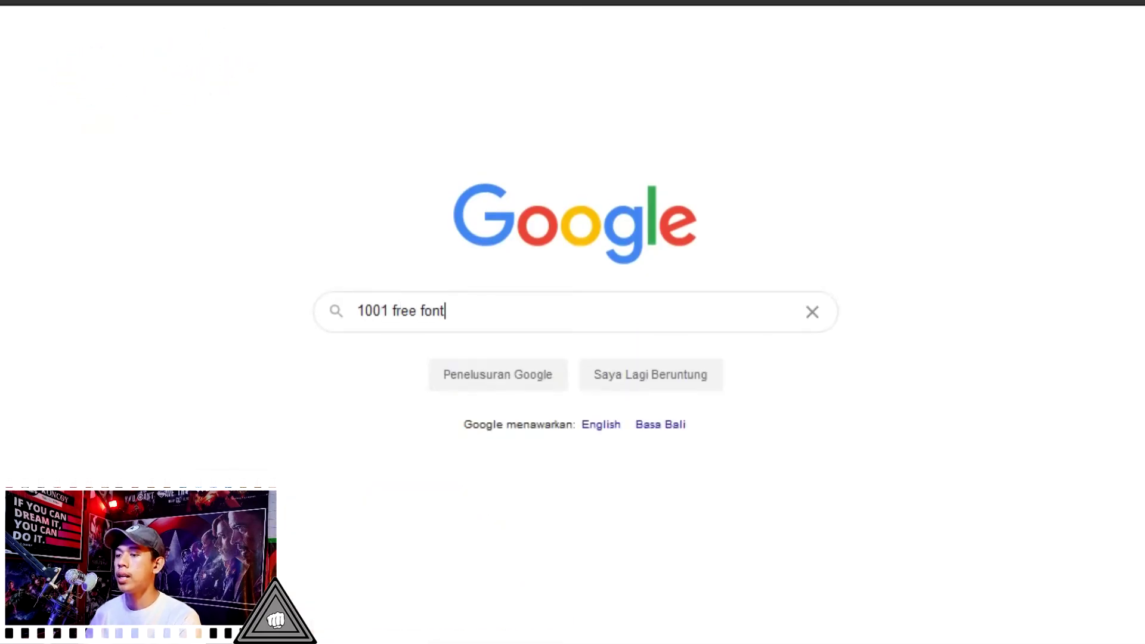
key("Return")
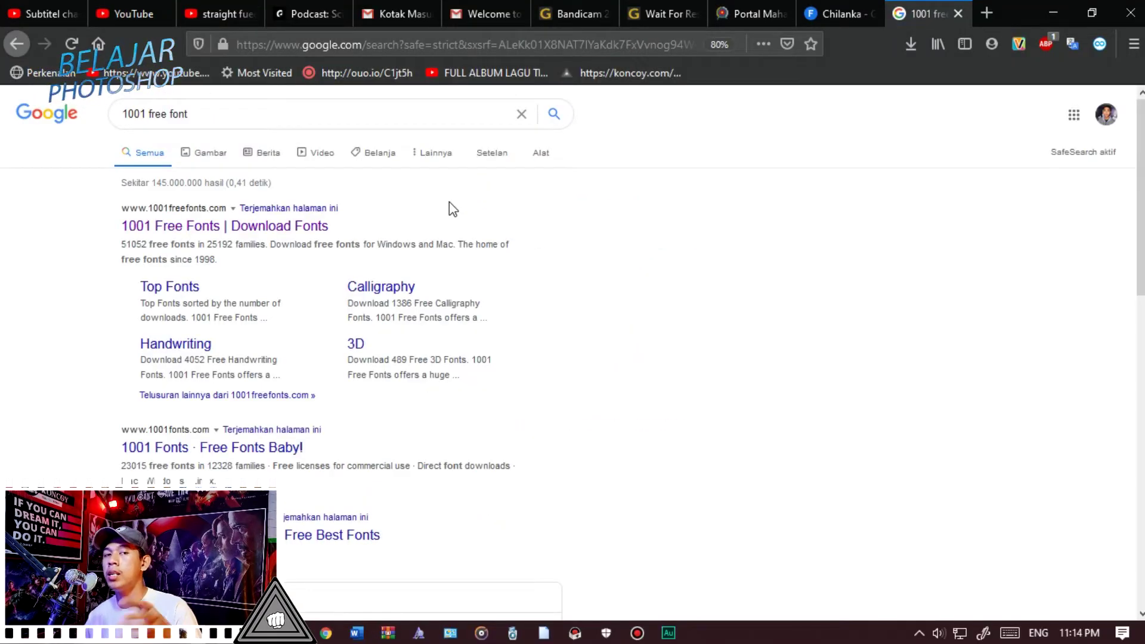
left_click(298, 224)
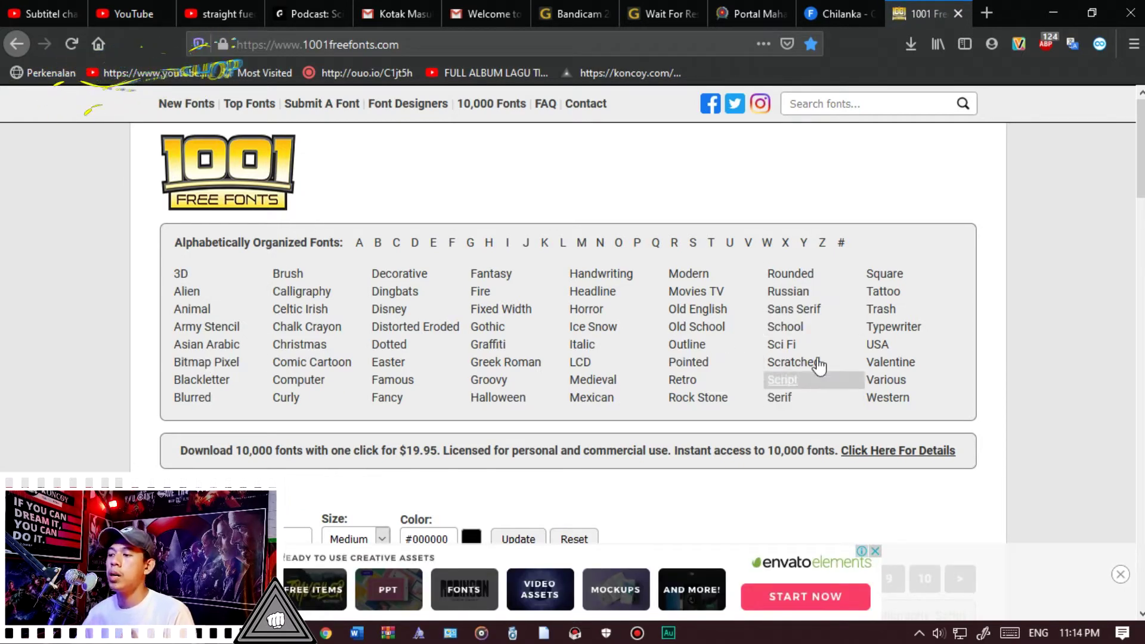
scroll(477, 311, "down", 4)
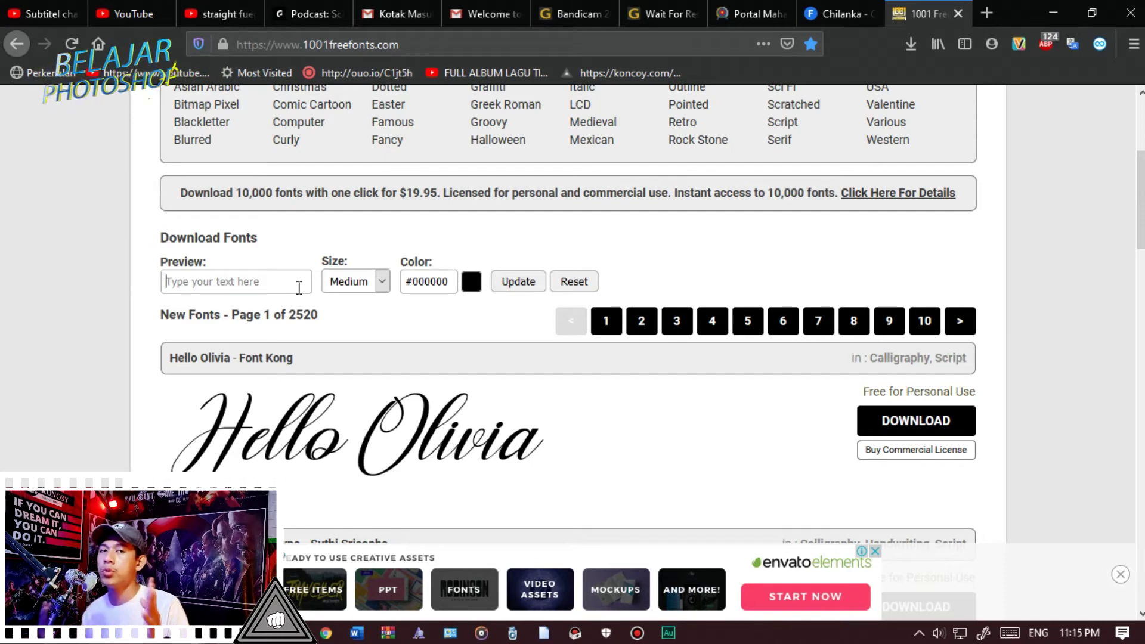
Preview the text "Koncoy" in green #339933 on the new fonts list of 1001 Free Fonts
type("Koncoy")
left_click(472, 281)
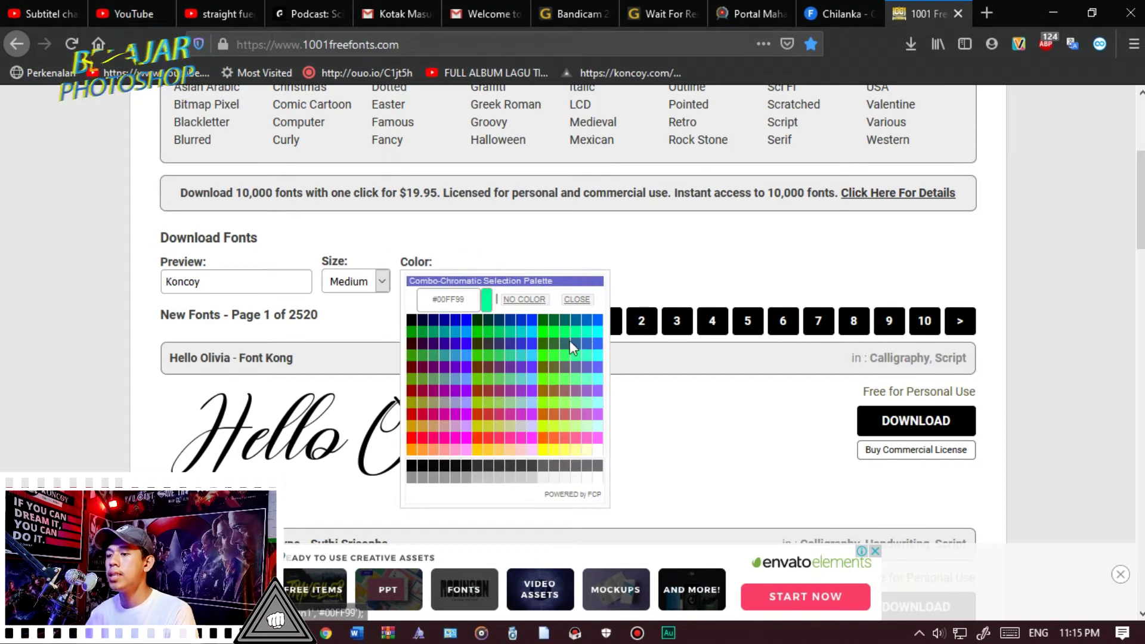
left_click(420, 358)
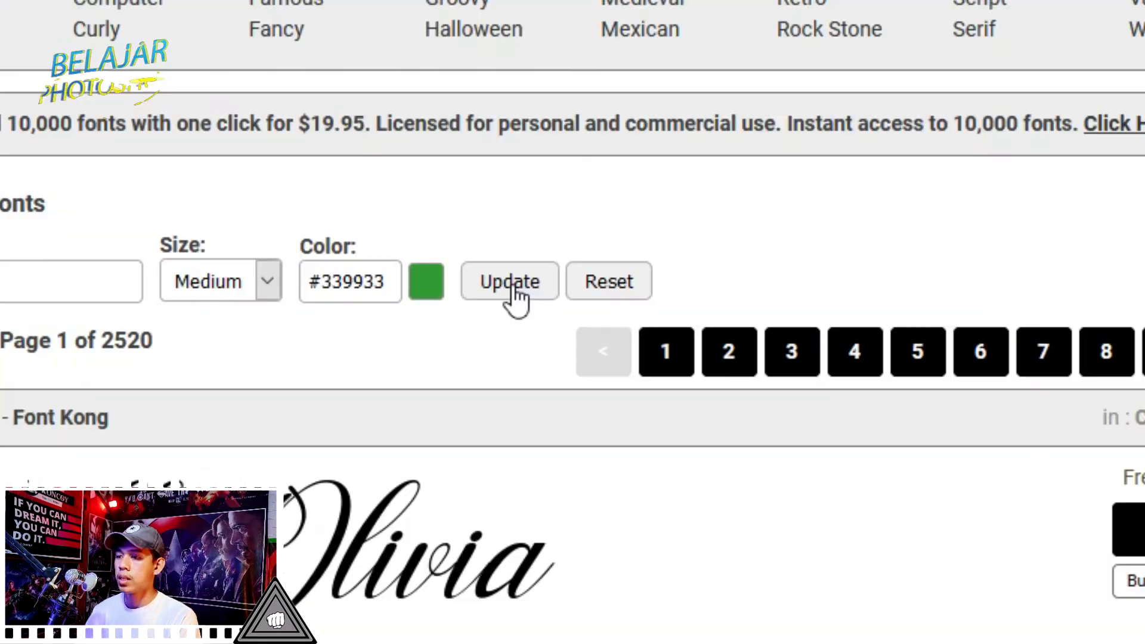
left_click(513, 287)
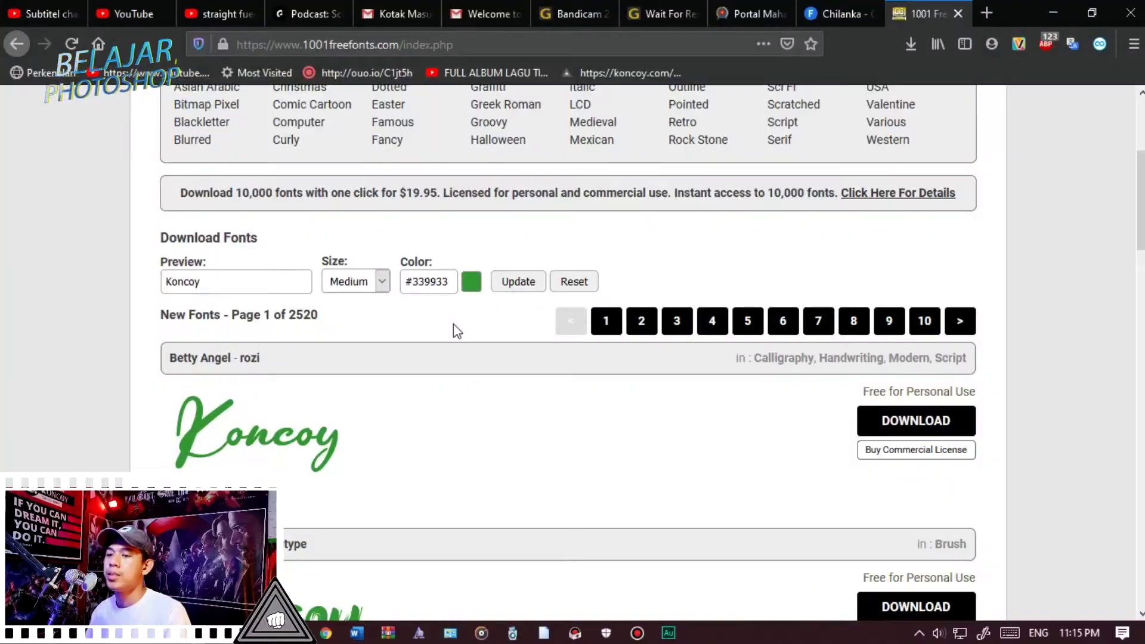
scroll(361, 278, "down", 3)
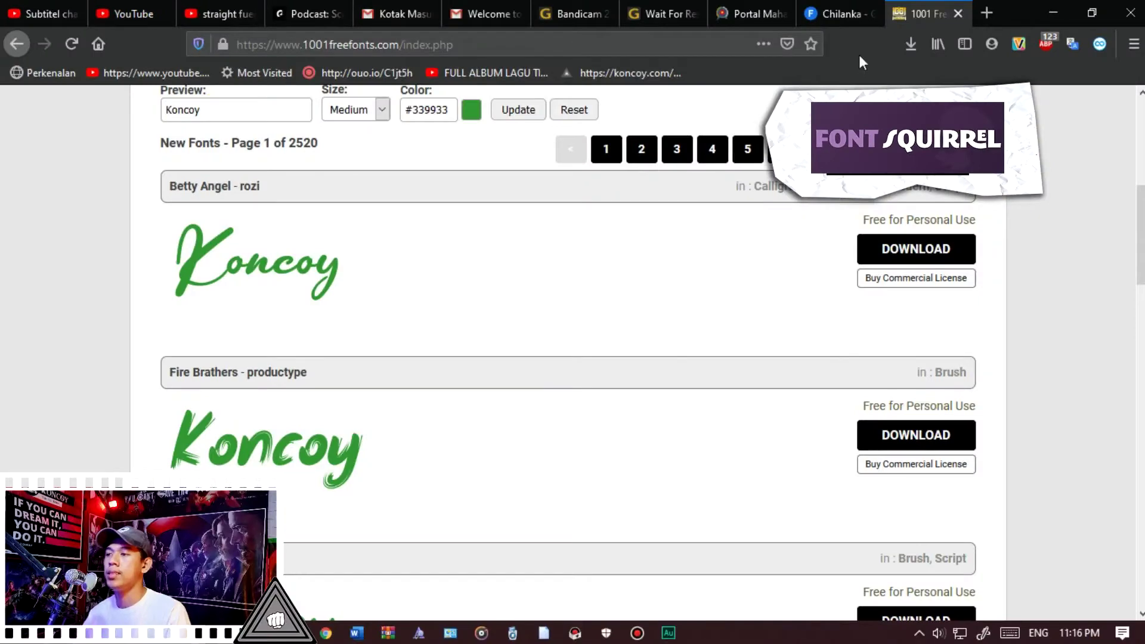
Search Google for "font squirrel", open the Font Squirrel site and look over its free fonts
left_click(671, 43)
type("google.com/")
key("Return")
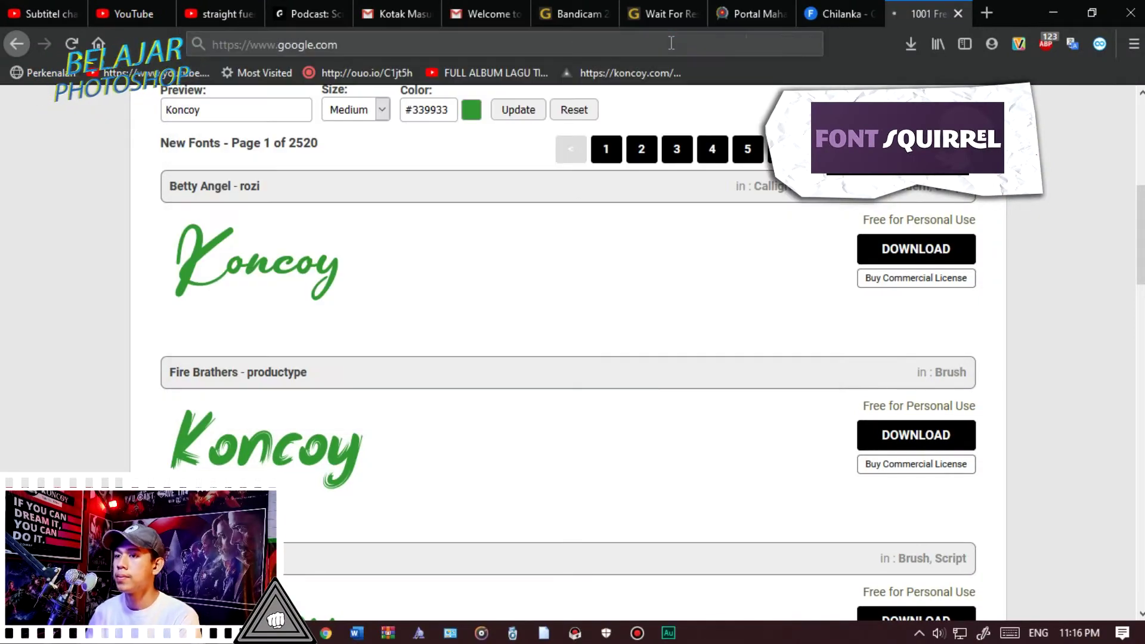
type("f")
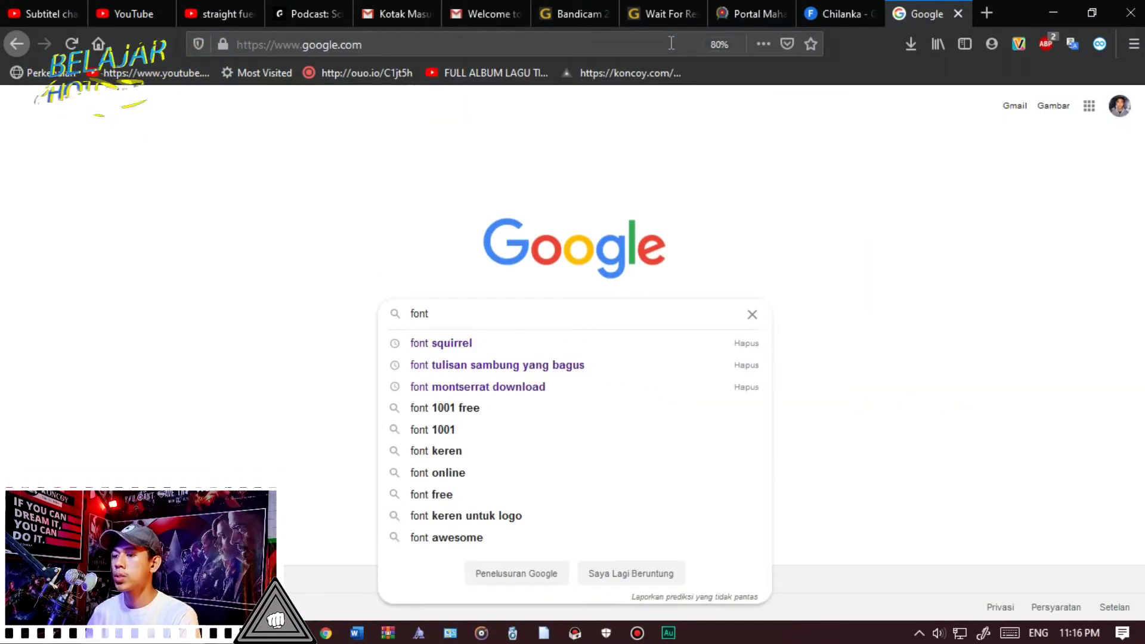
type("ont")
key("Down")
key("Return")
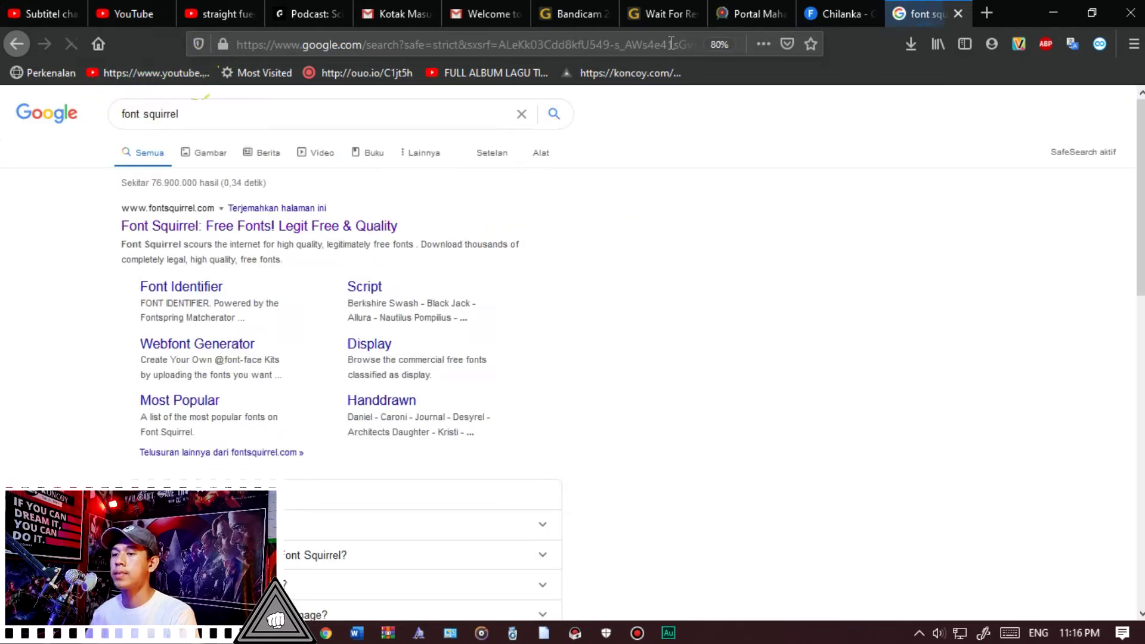
left_click(299, 234)
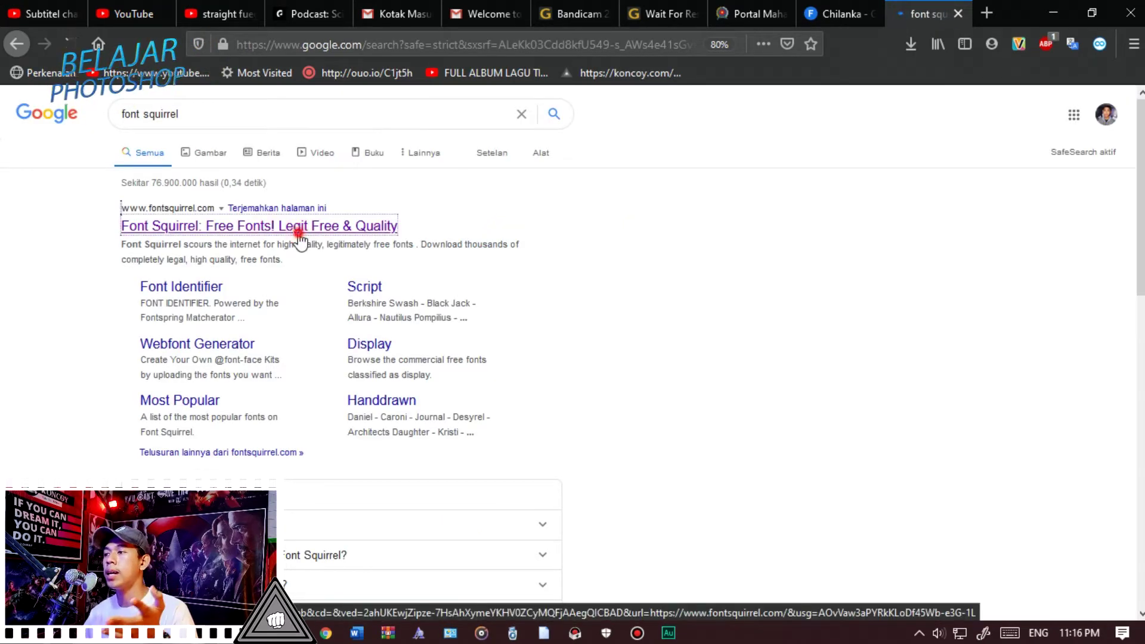
scroll(345, 319, "down", 5)
scroll(352, 326, "up", 7)
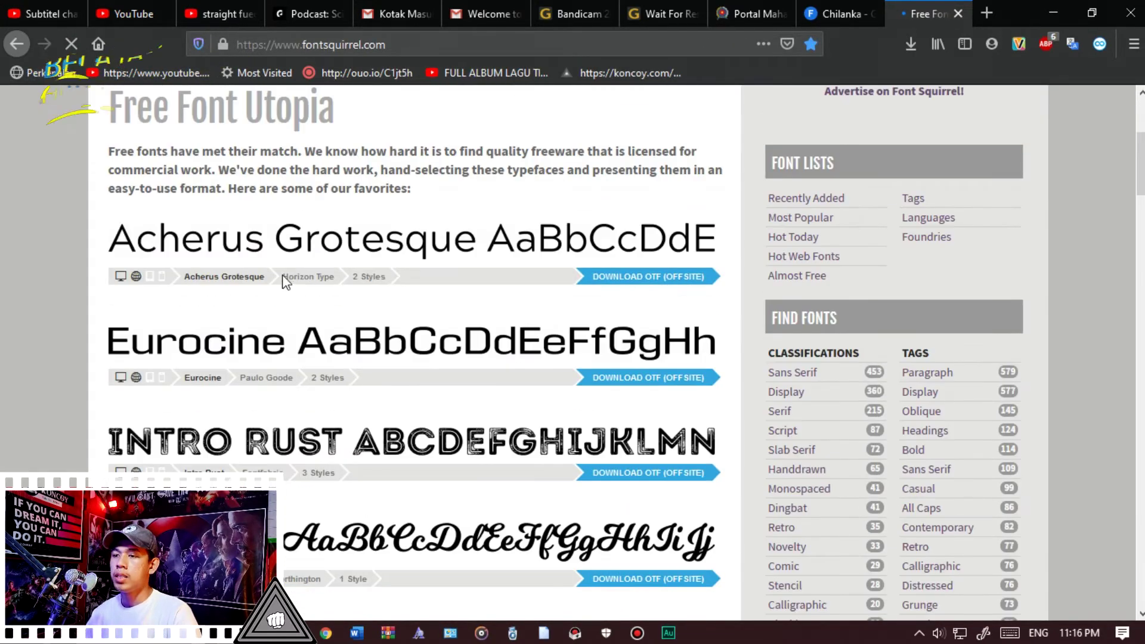
scroll(505, 285, "down", 4)
scroll(505, 285, "down", 8)
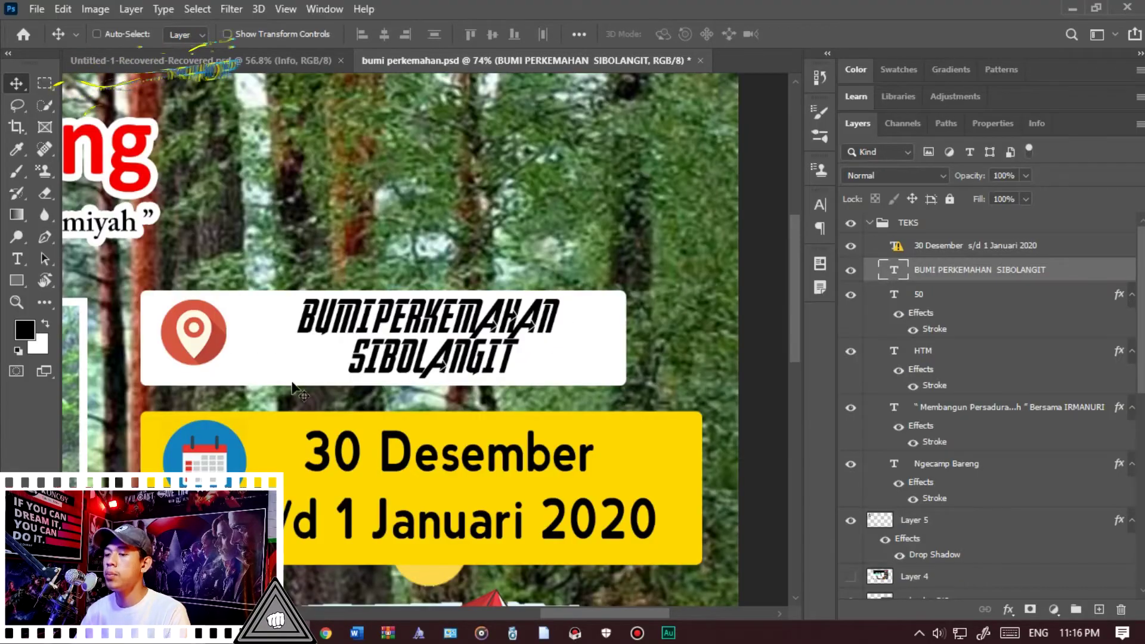
Switch to Photoshop and select the "30 Desember s/d 1 Januari 2020" text layer on the poster's yellow box
scroll(728, 310, "down", 2)
scroll(728, 310, "up", 3)
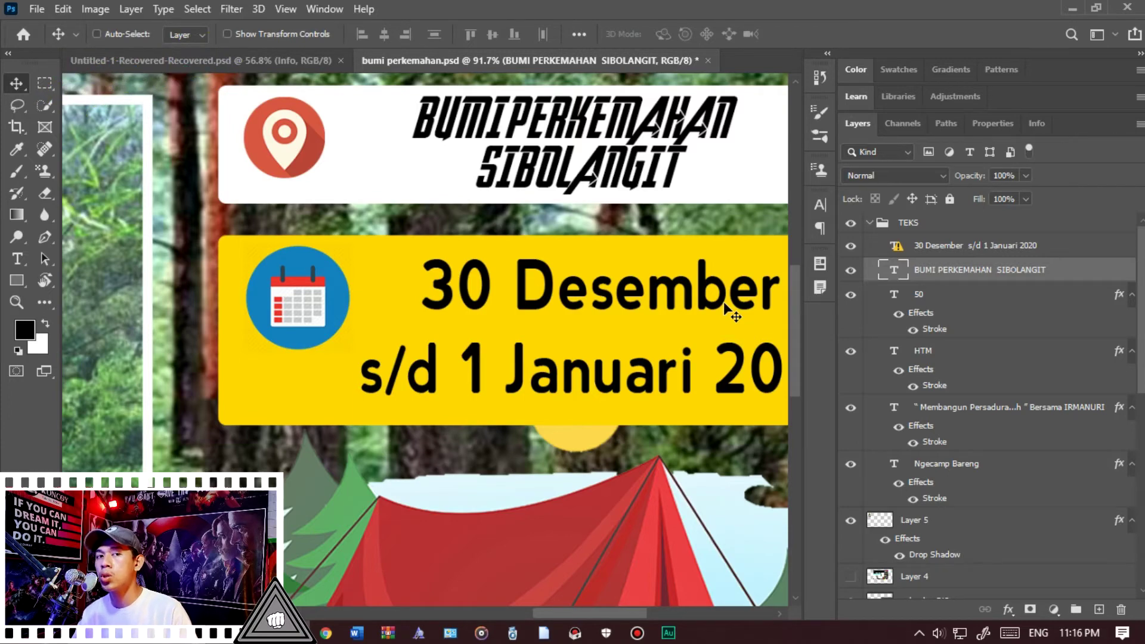
scroll(729, 310, "down", 4)
scroll(597, 310, "up", 3)
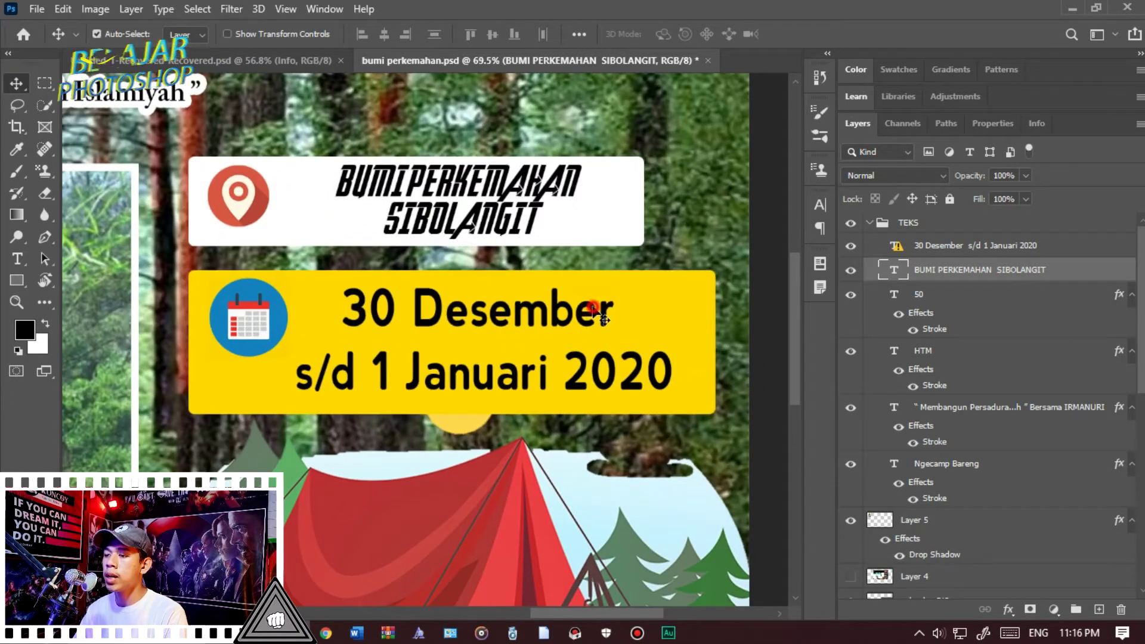
left_click(587, 324, "ctrl")
scroll(586, 324, "up", 5)
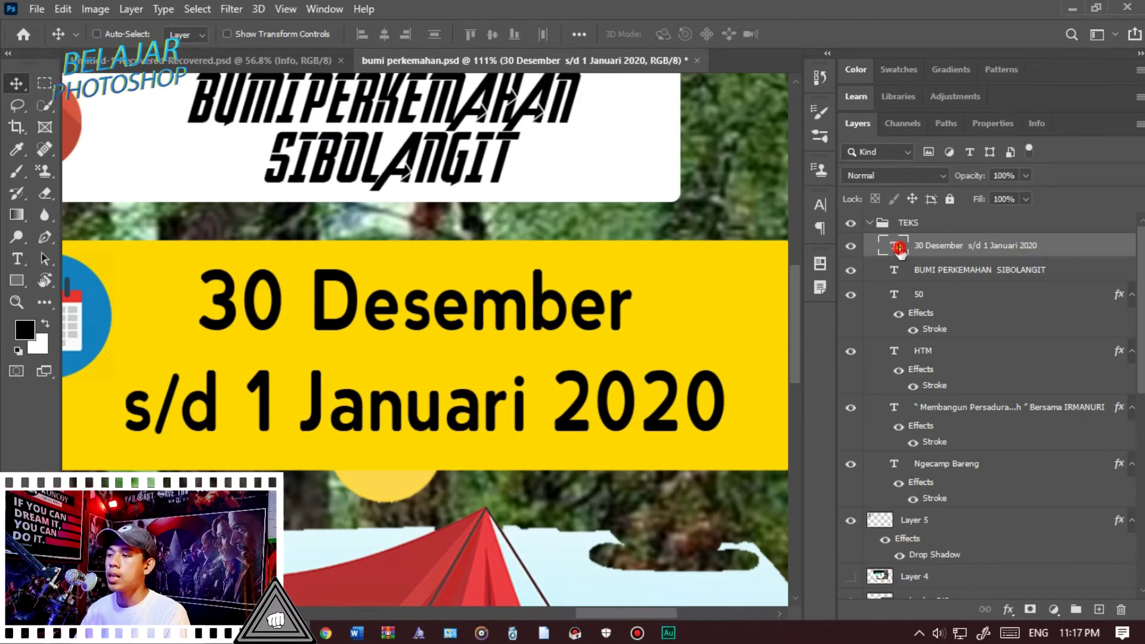
Try editing the date text with its missing BerlinRounded Bold font replaced by the default font
double_click(899, 248)
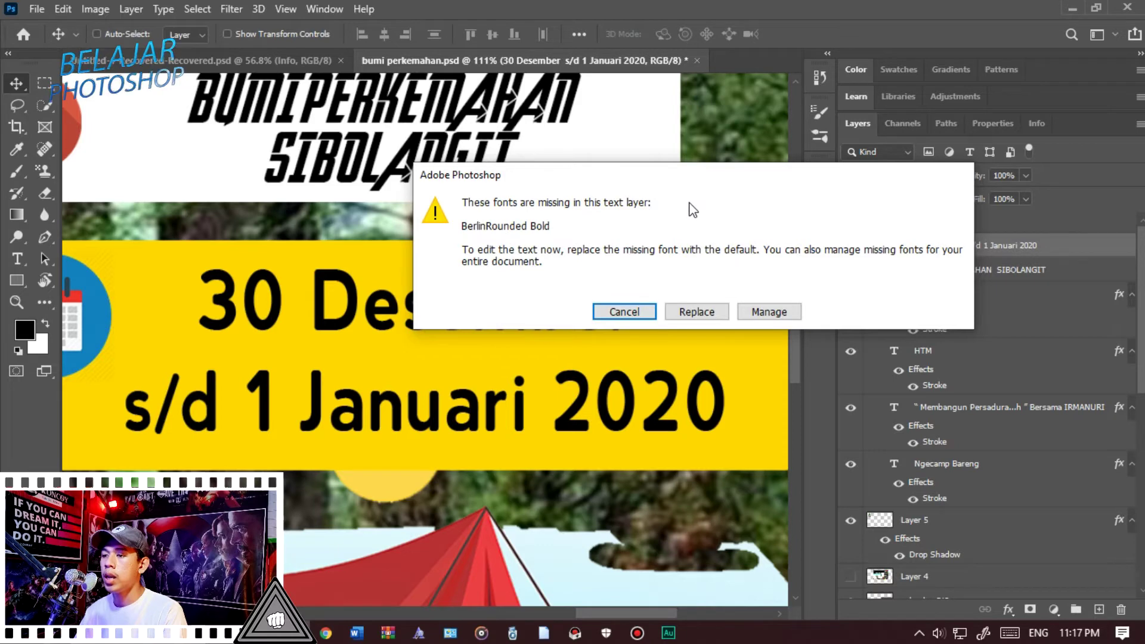
left_click(685, 310)
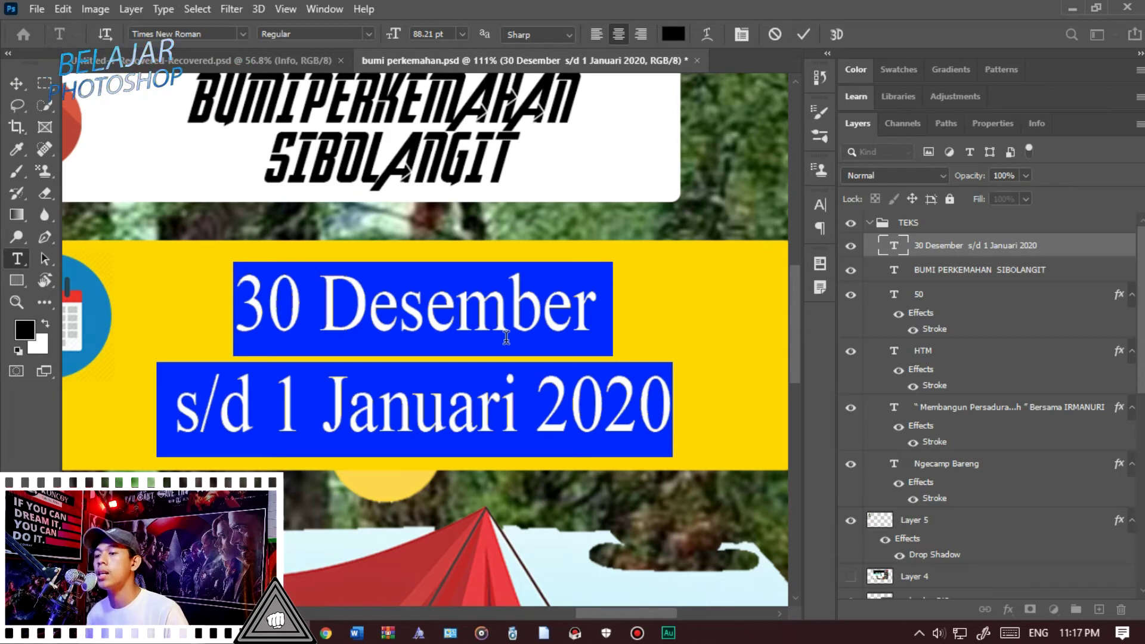
key("Escape")
key("v")
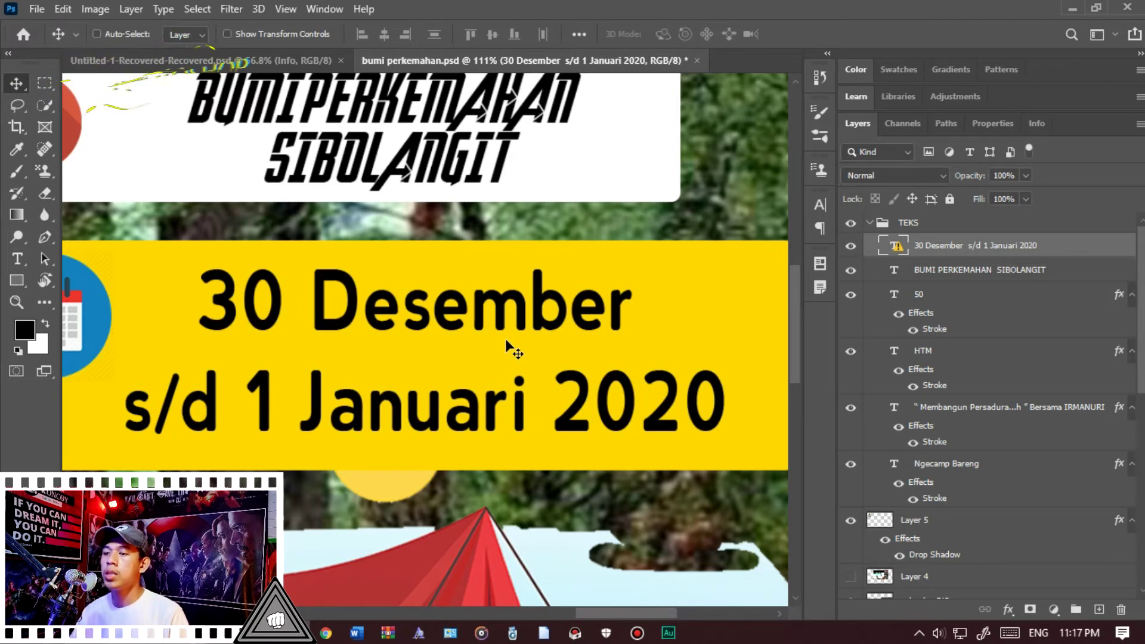
Check which font the date layer is missing, switch to Firefox and search Google for "berlin rounded font download"
double_click(896, 246)
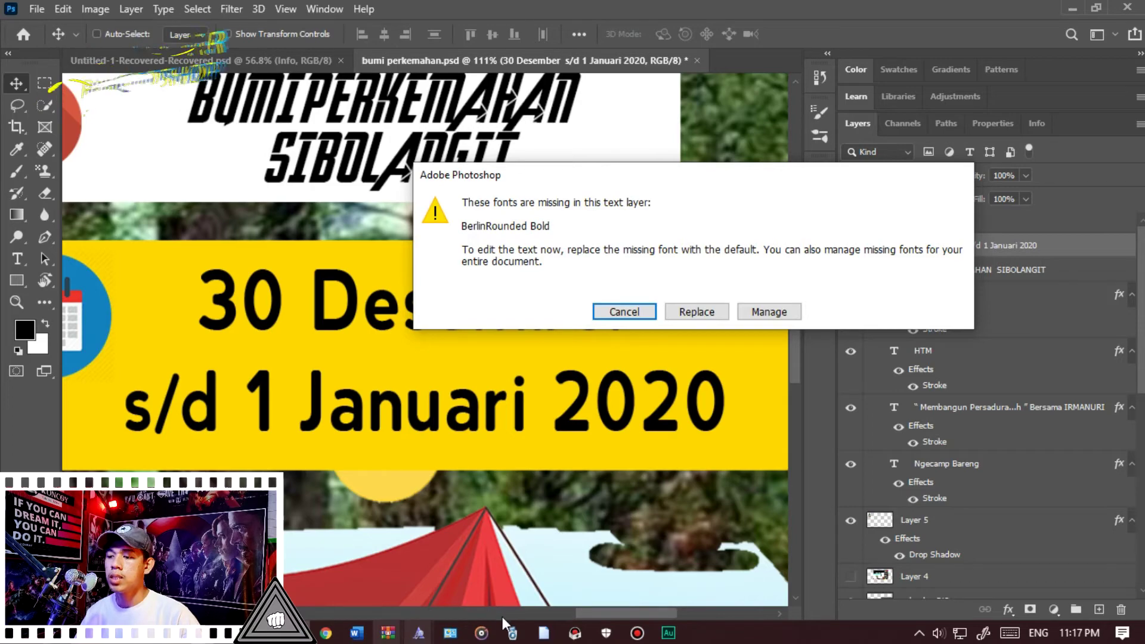
left_click(264, 632)
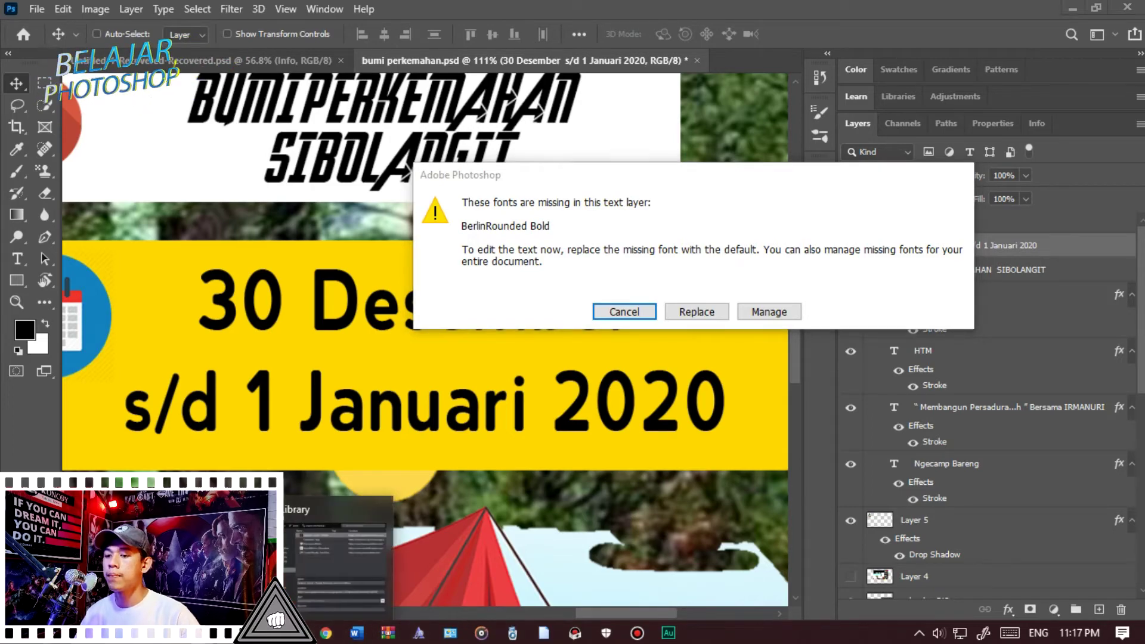
left_click(601, 41)
type("go")
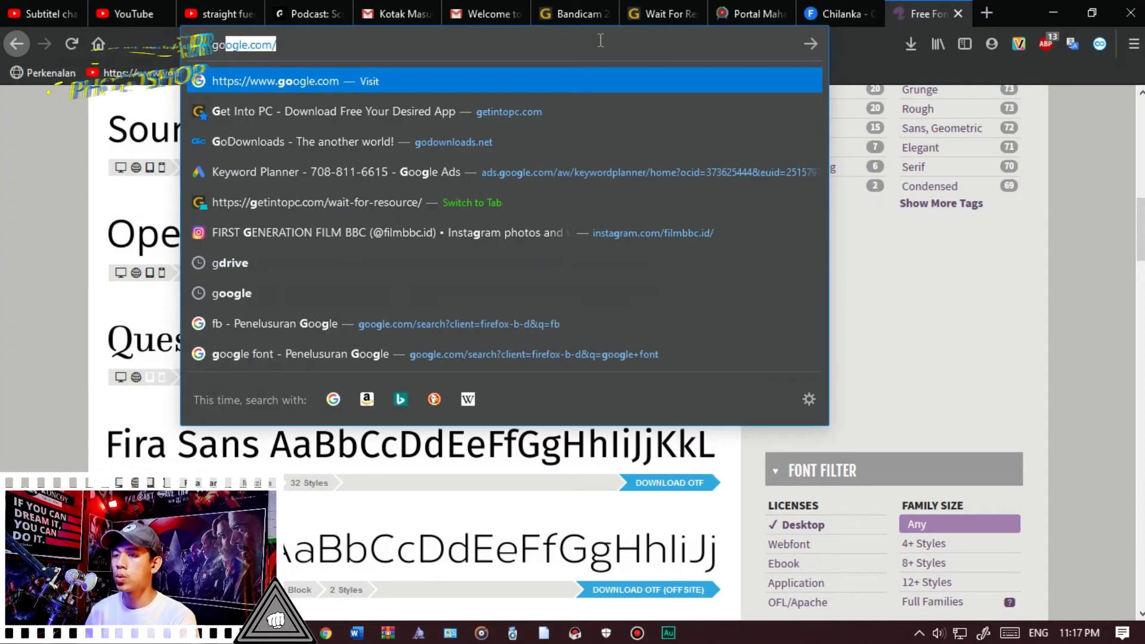
key("Return")
type("berli")
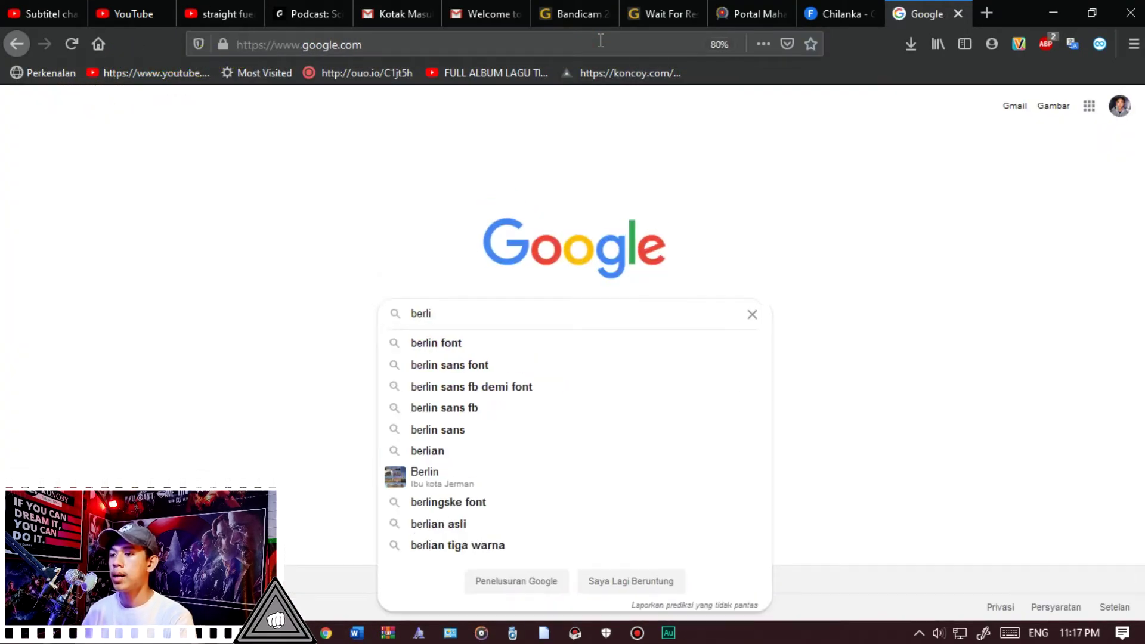
type("n rounded font d")
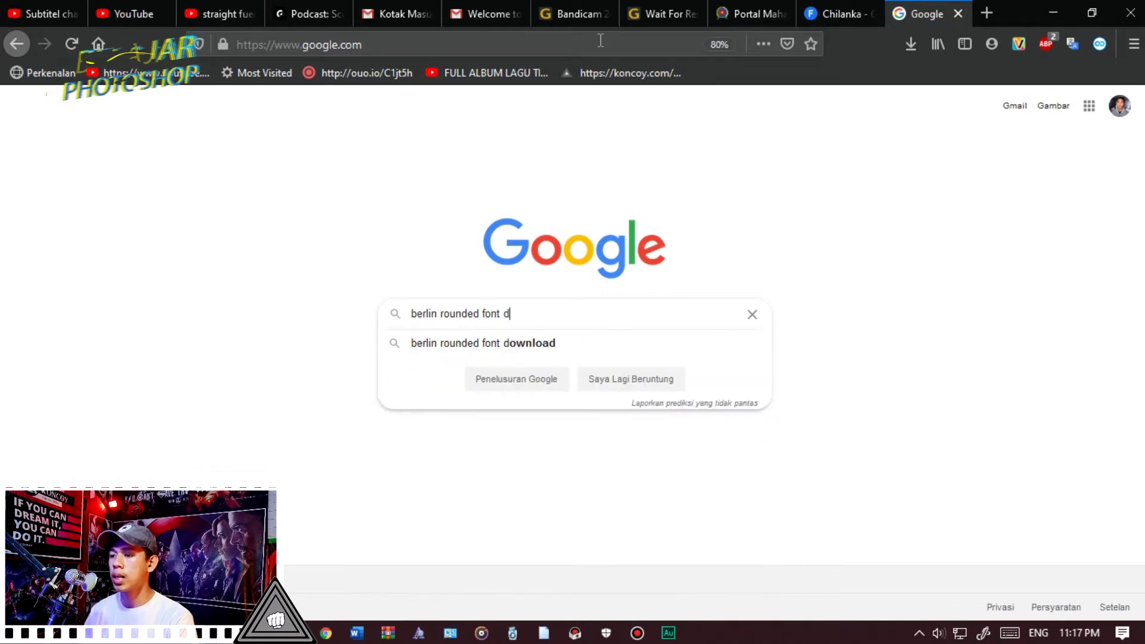
type("onl")
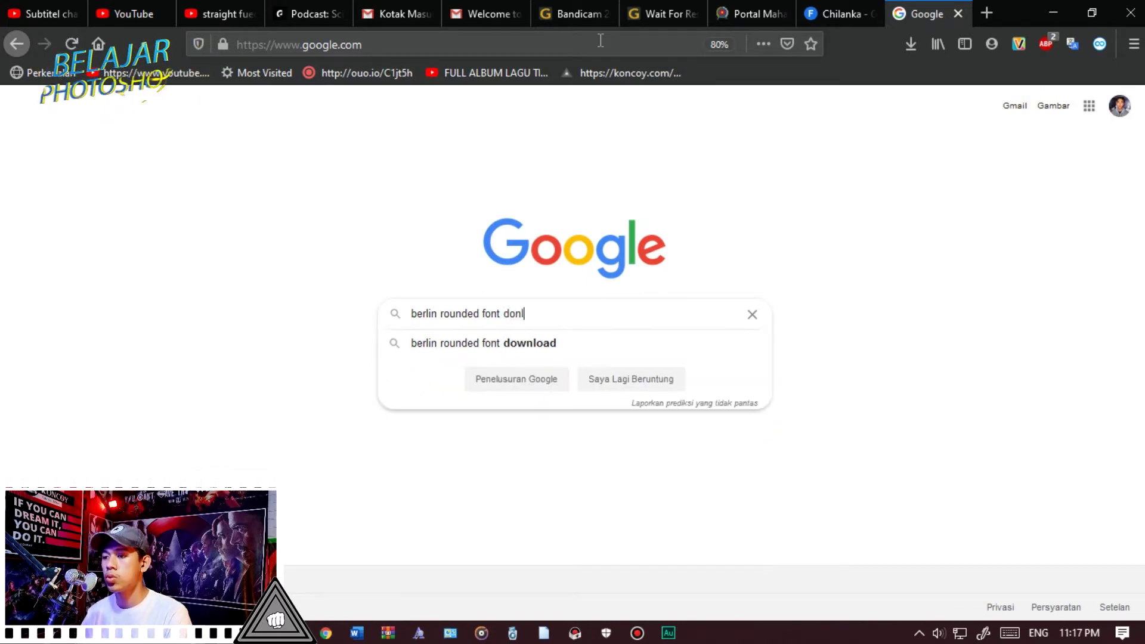
key("BackSpace")
key("BackSpace")
type("wnload")
key("Return")
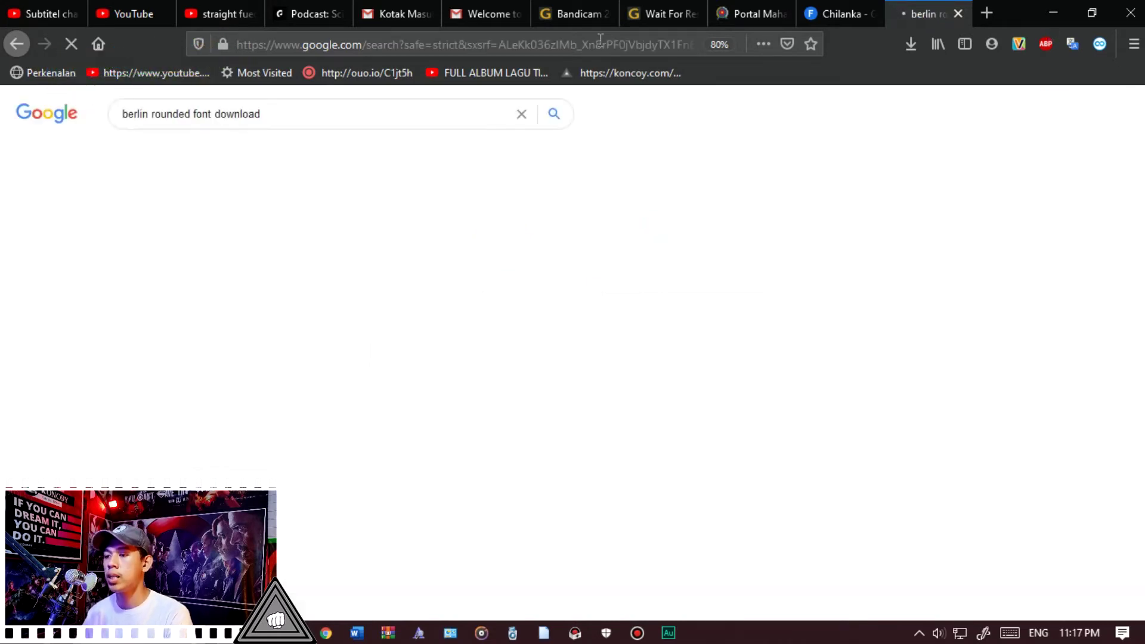
Open the Berlin Font Family page on 1001 Fonts from the search results and download the font
left_click(388, 232)
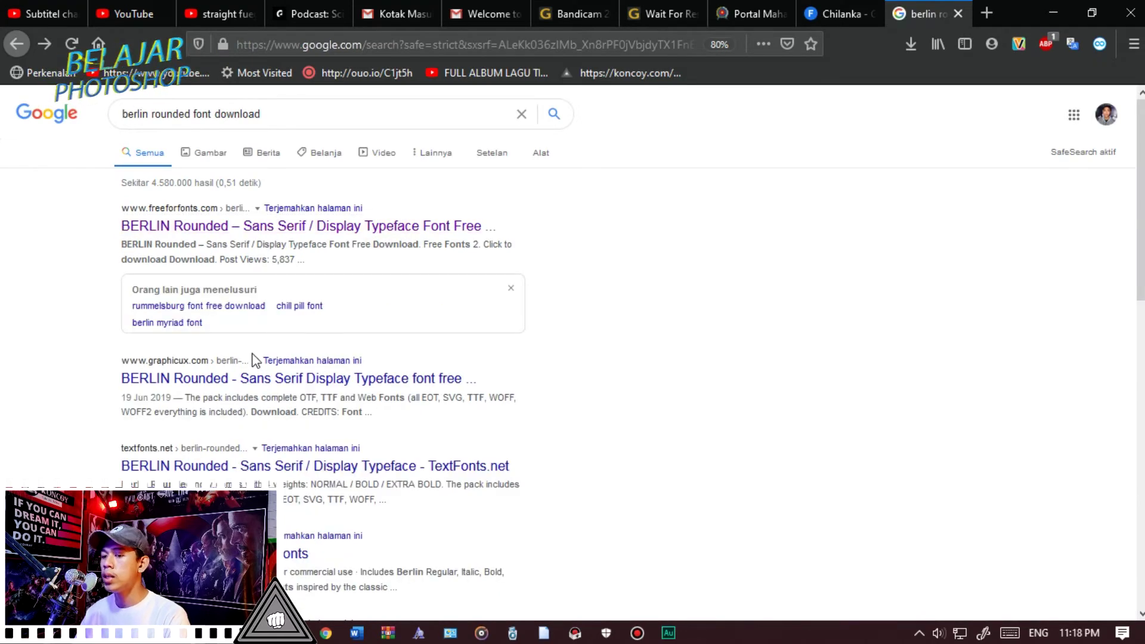
scroll(296, 502, "down", 2)
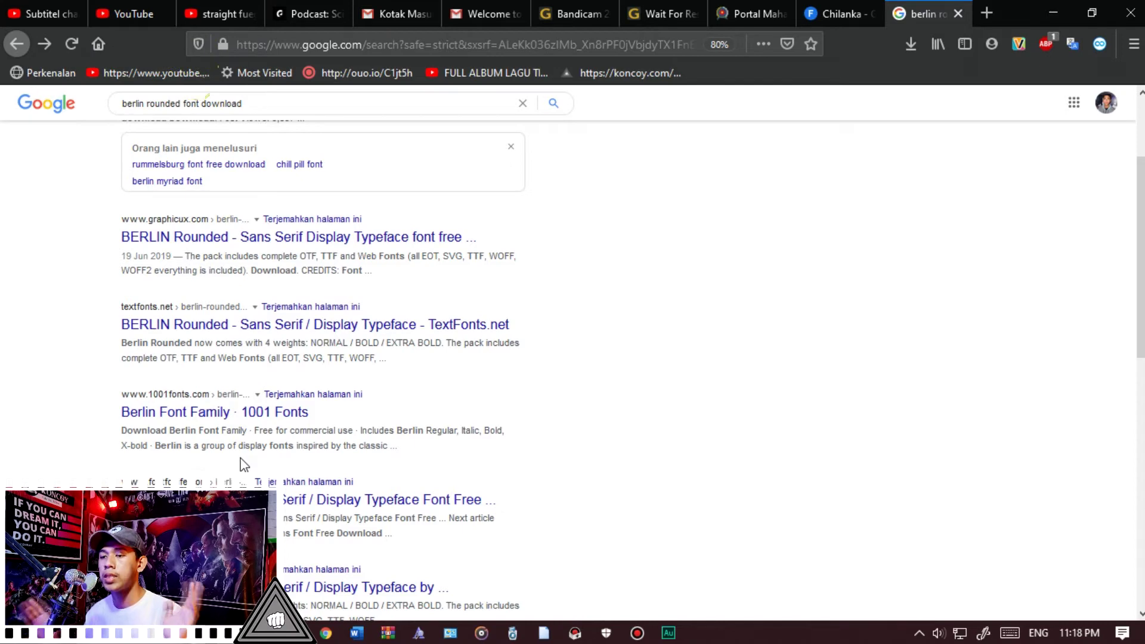
left_click(199, 412)
scroll(953, 289, "down", 3)
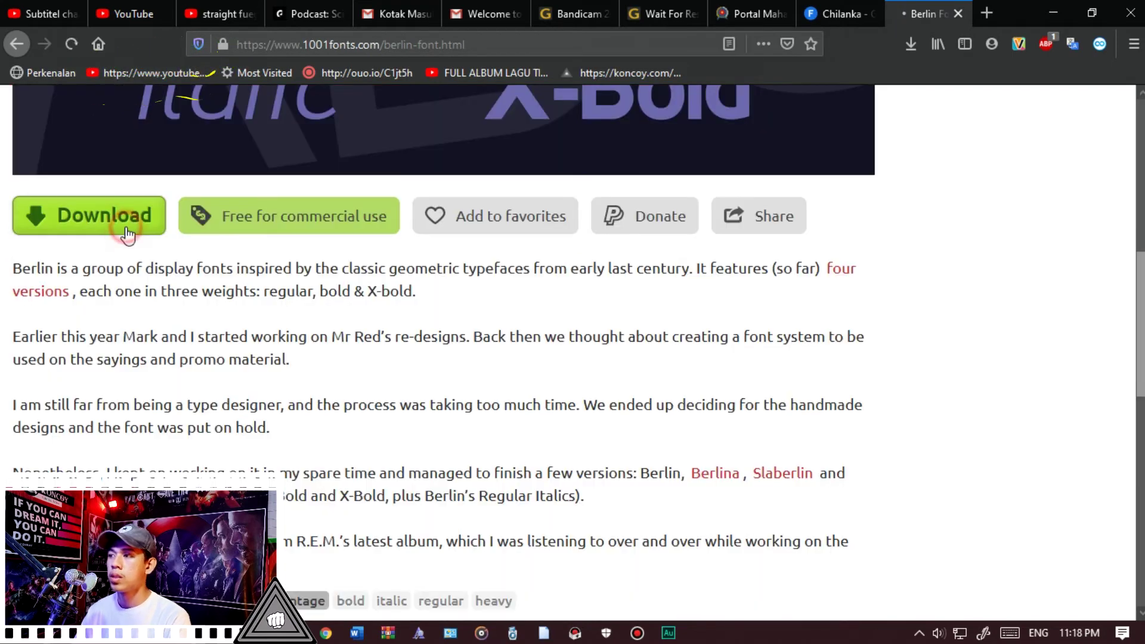
left_click(127, 234)
left_click(563, 391)
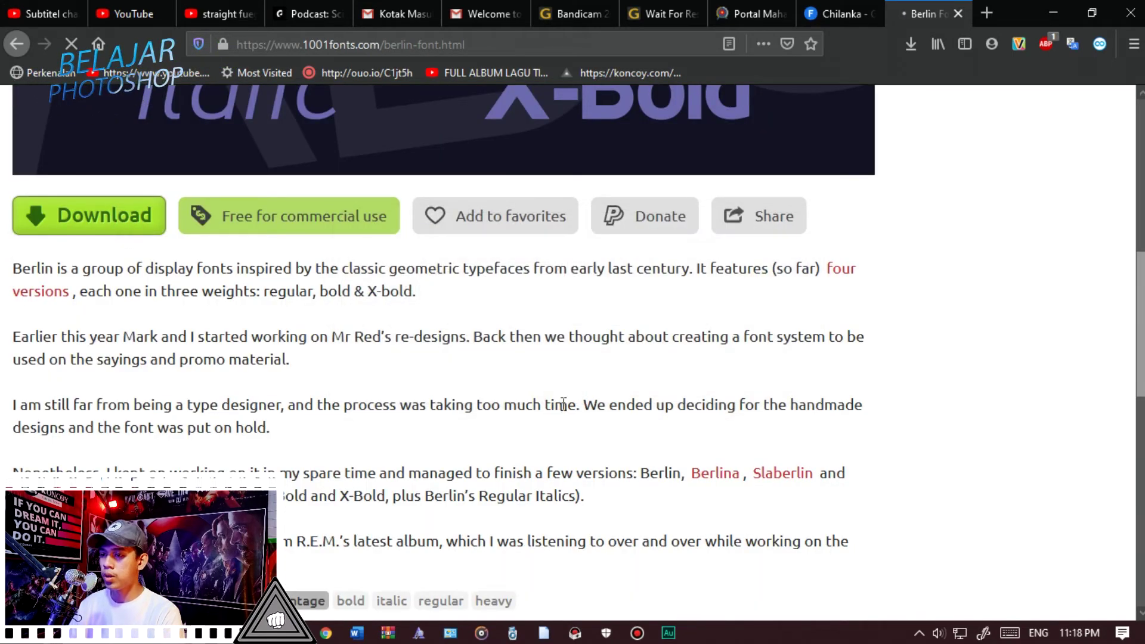
Open the downloaded berlin.zip archive from Internet Download Manager
left_click(920, 633)
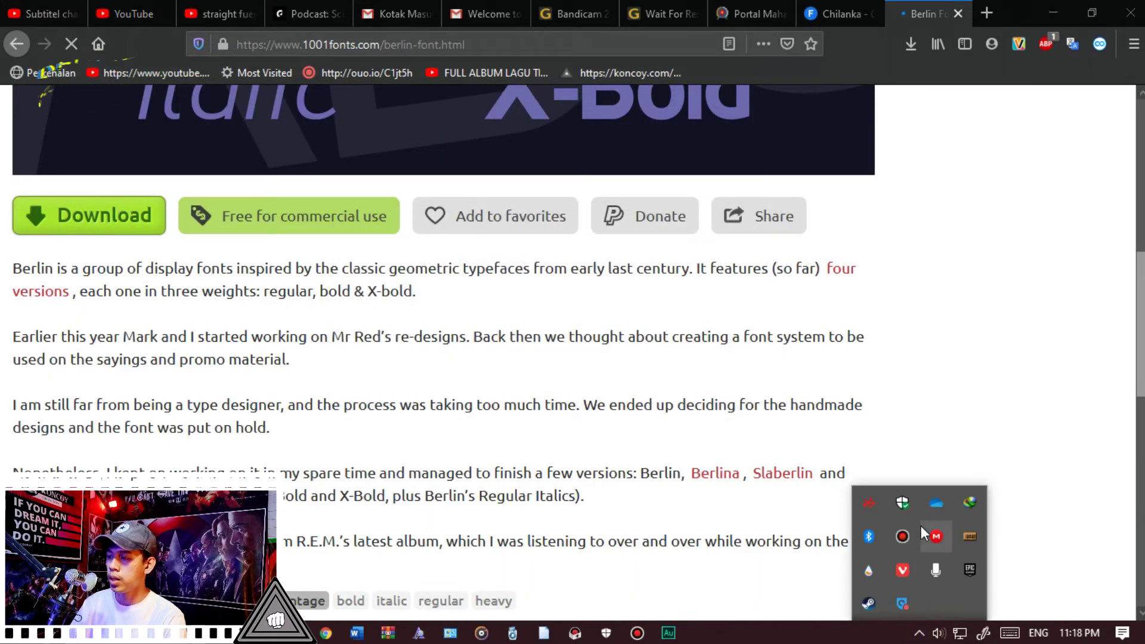
left_click(975, 501)
right_click(283, 374)
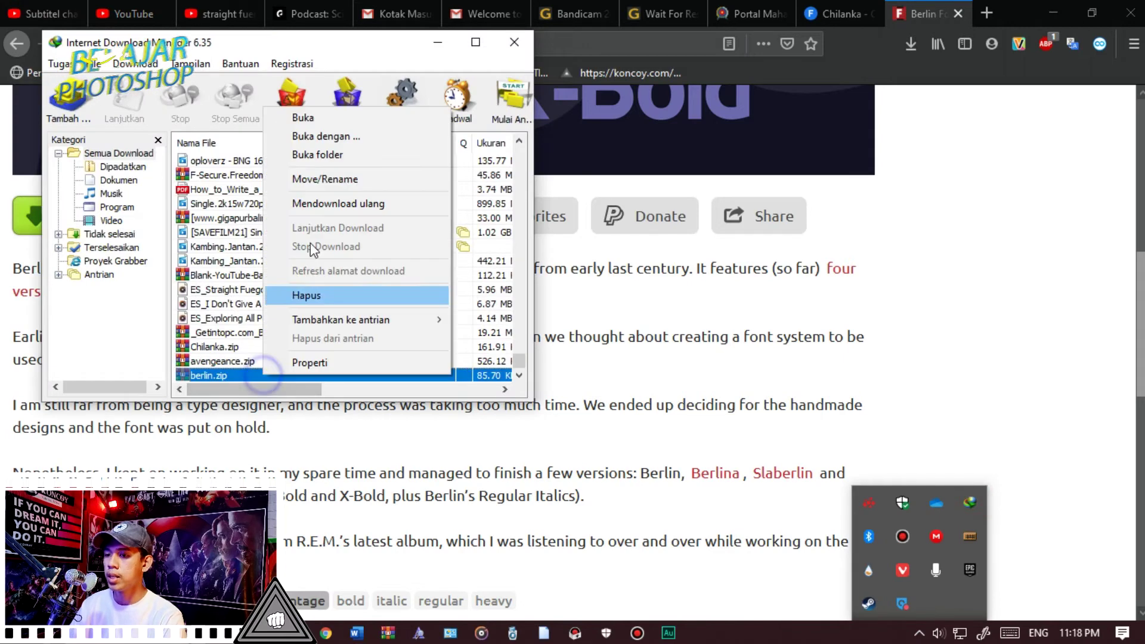
left_click(341, 119)
Select the four Berlin TTF files in the archive and add them to the Windows Fonts folder
left_click(162, 242)
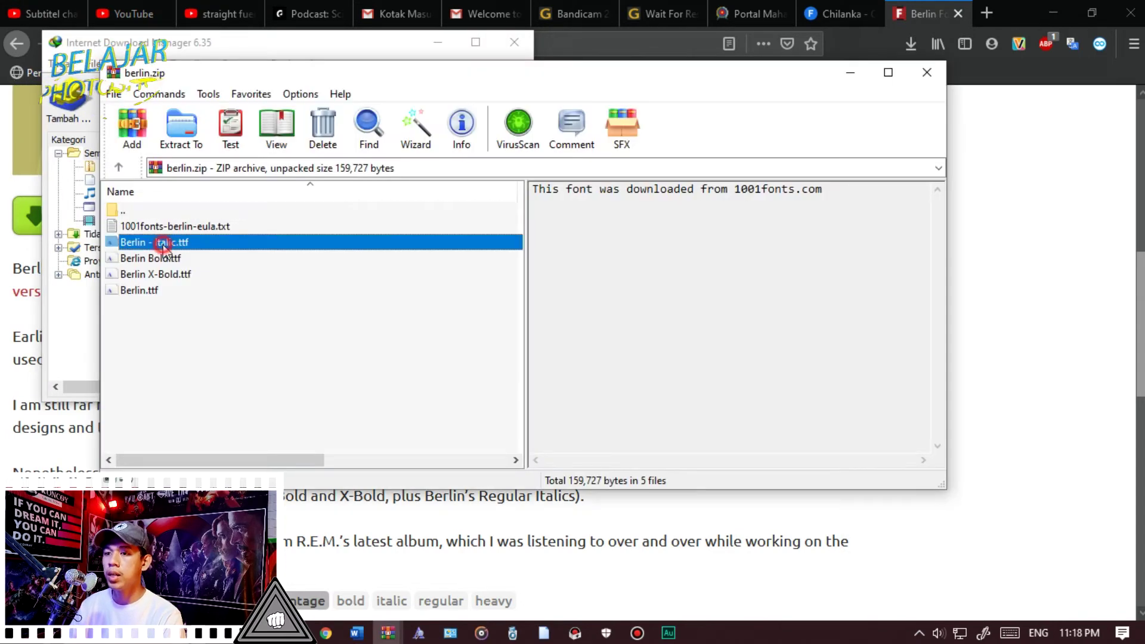
left_click(160, 291, "shift")
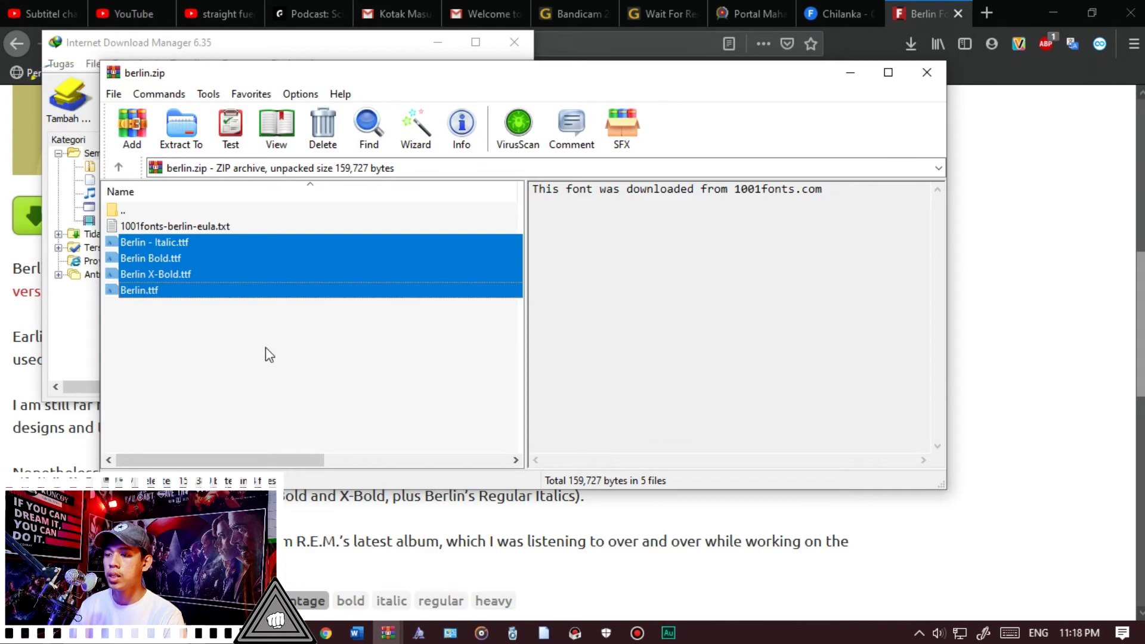
left_click(419, 633)
left_click_drag(370, 610, 469, 396)
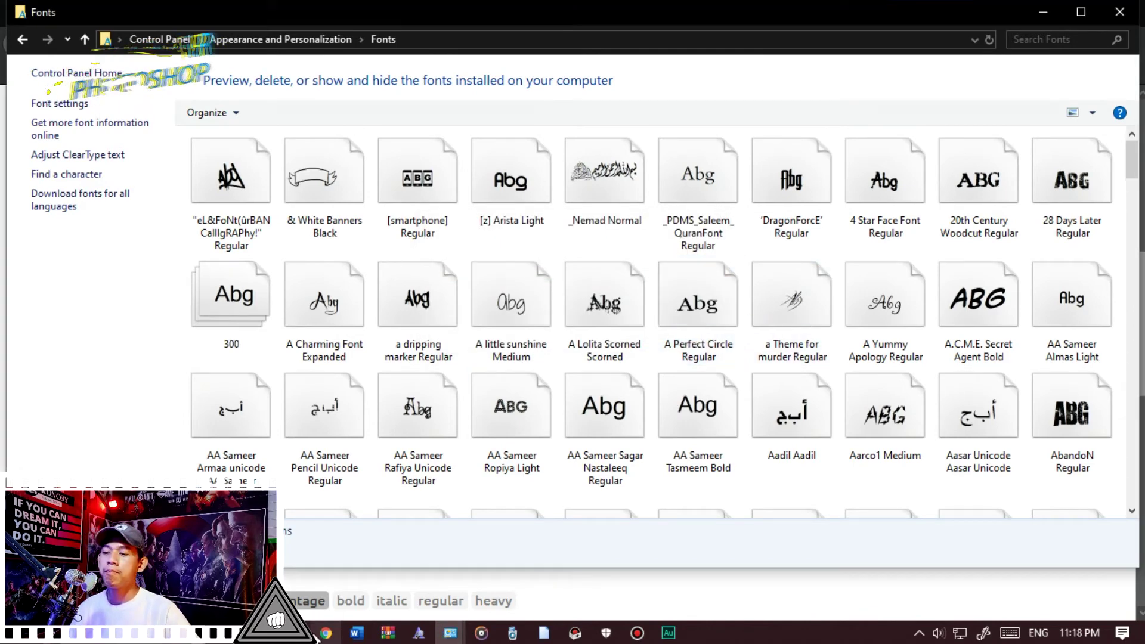
Switch back to Photoshop and open the "30 Desember s/d 1 Januari 2020" text for editing
left_click(295, 633)
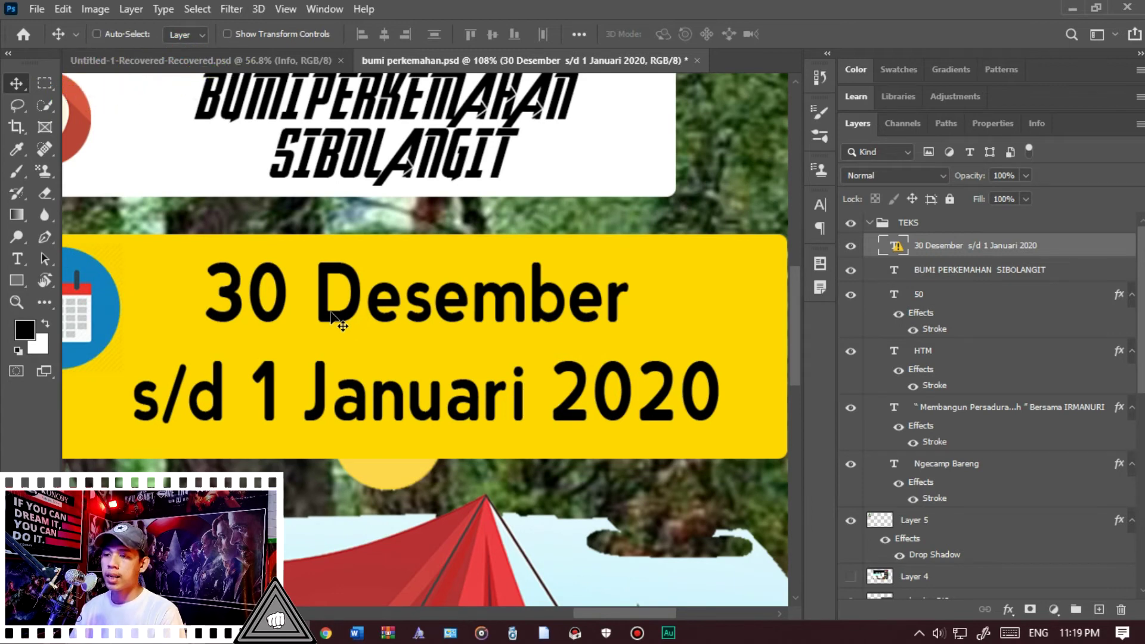
double_click(332, 300)
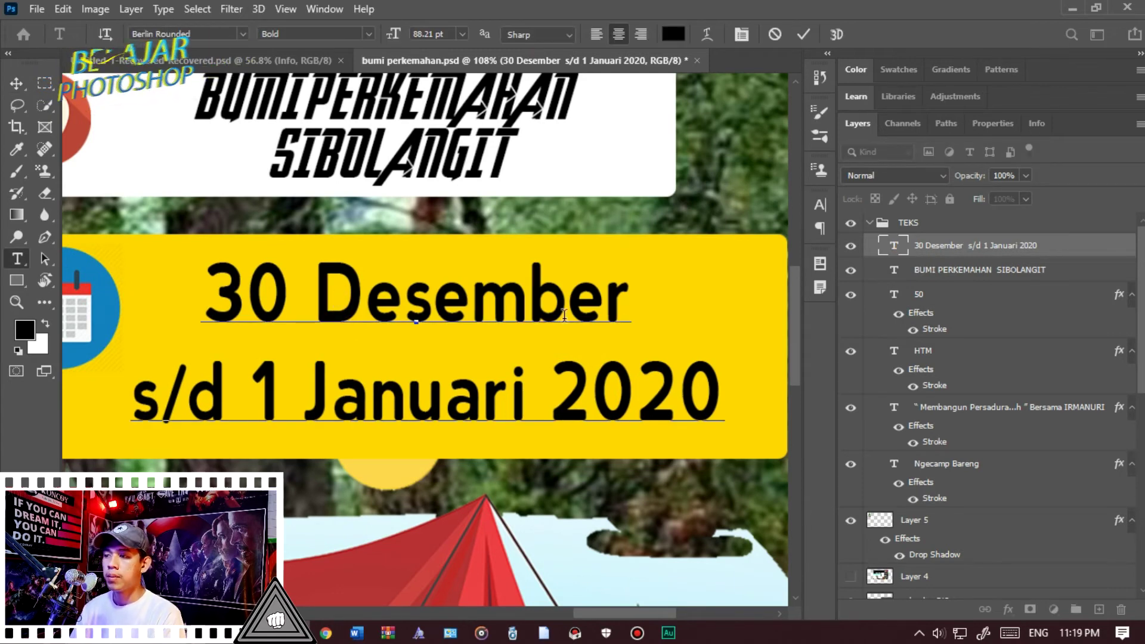